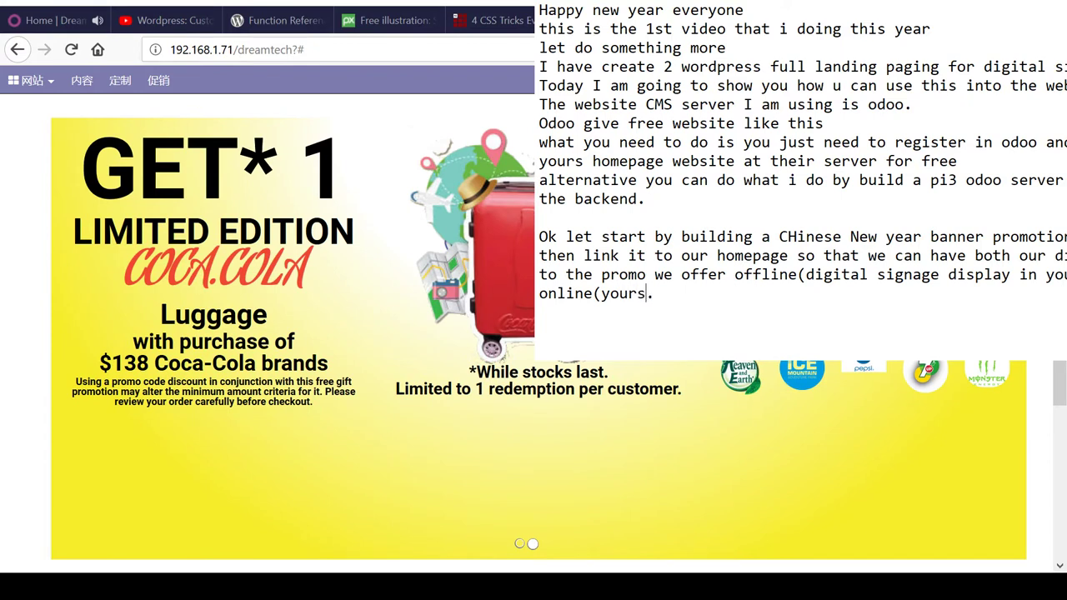
Complete the notes paragraph with "online(yours homepage that u host)." and start a new paragraph below it.
{"action": "type", "text": "page lik"}
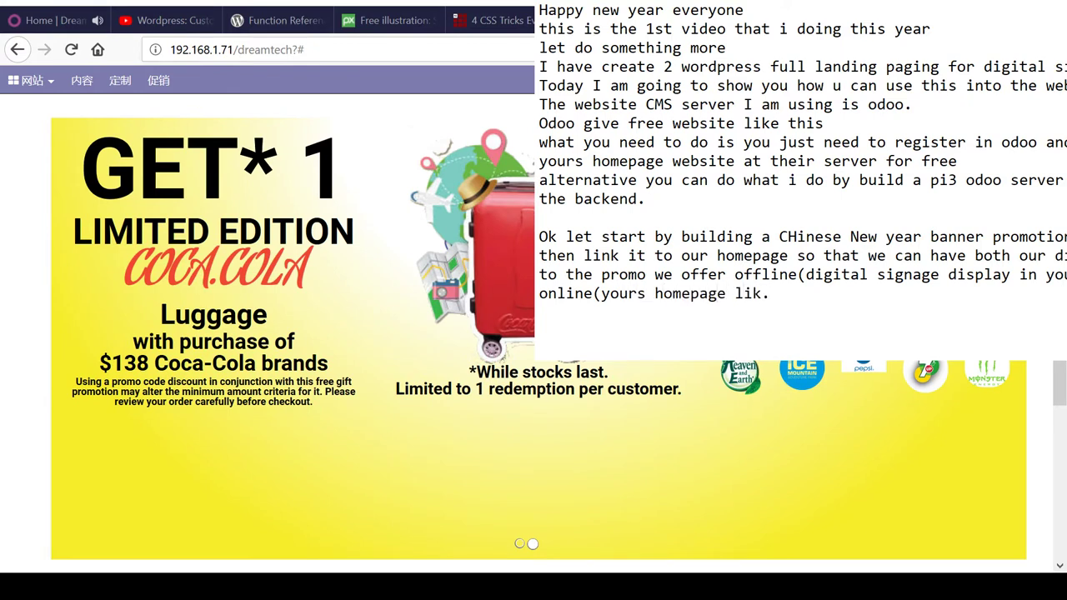
{"action": "key", "text": "BackSpace"}
{"action": "key", "text": "BackSpace"}
{"action": "key", "text": "BackSpace"}
{"action": "type", "text": "that u host)"}
{"action": "key", "text": "End"}
{"action": "key", "text": "Return"}
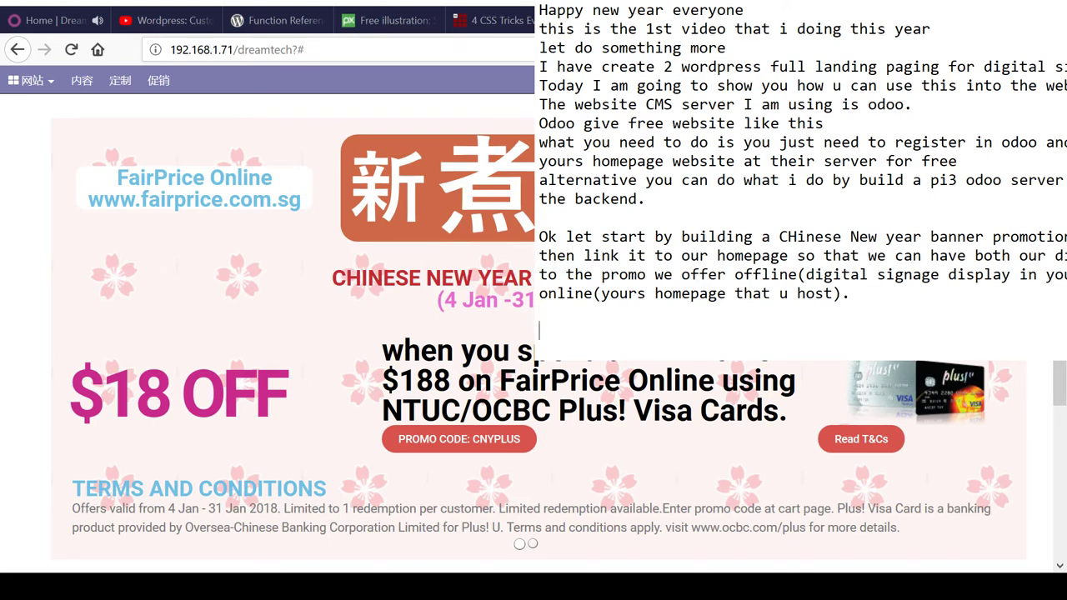
Write "let start with Wordpress" as the next line of the notes.
{"action": "type", "text": "let start with "}
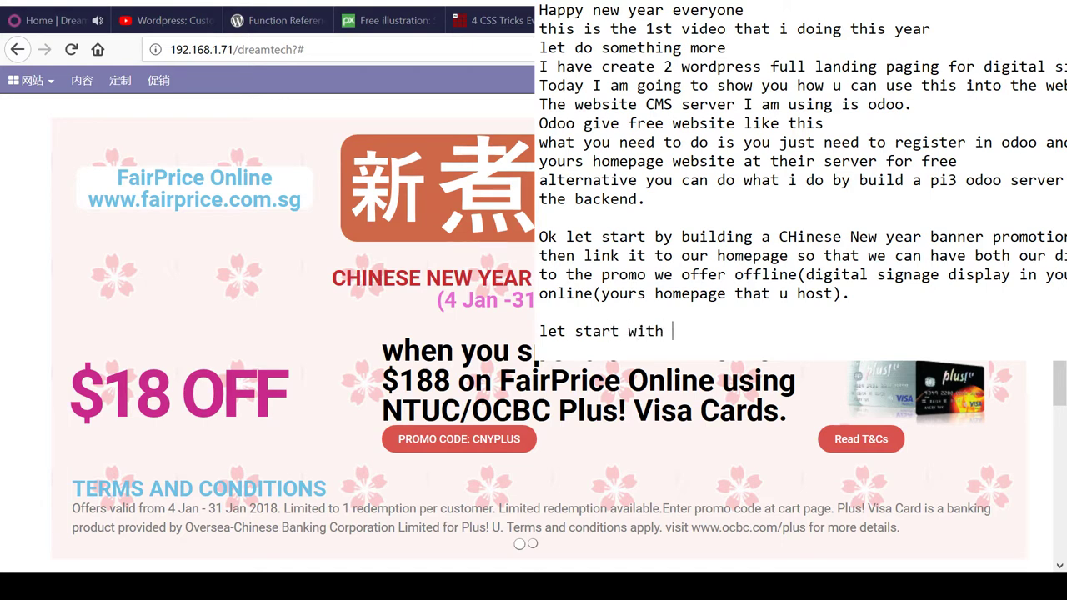
{"action": "type", "text": "W"}
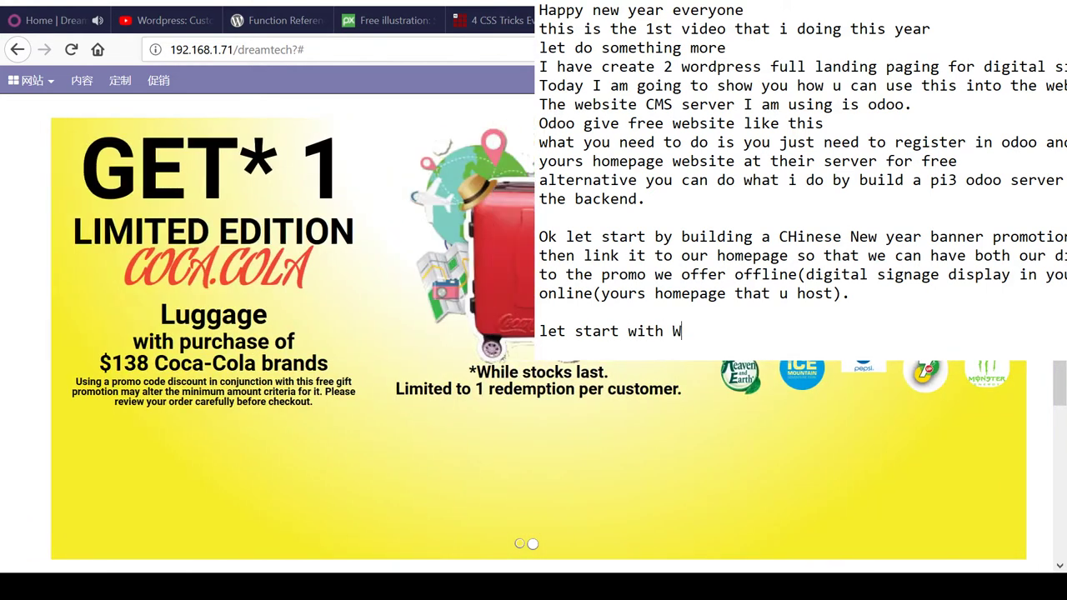
{"action": "type", "text": "ordpress"}
Switch to the WordPress admin site and start a new page from the Pages list.
{"action": "key", "text": "ctrl+Tab"}
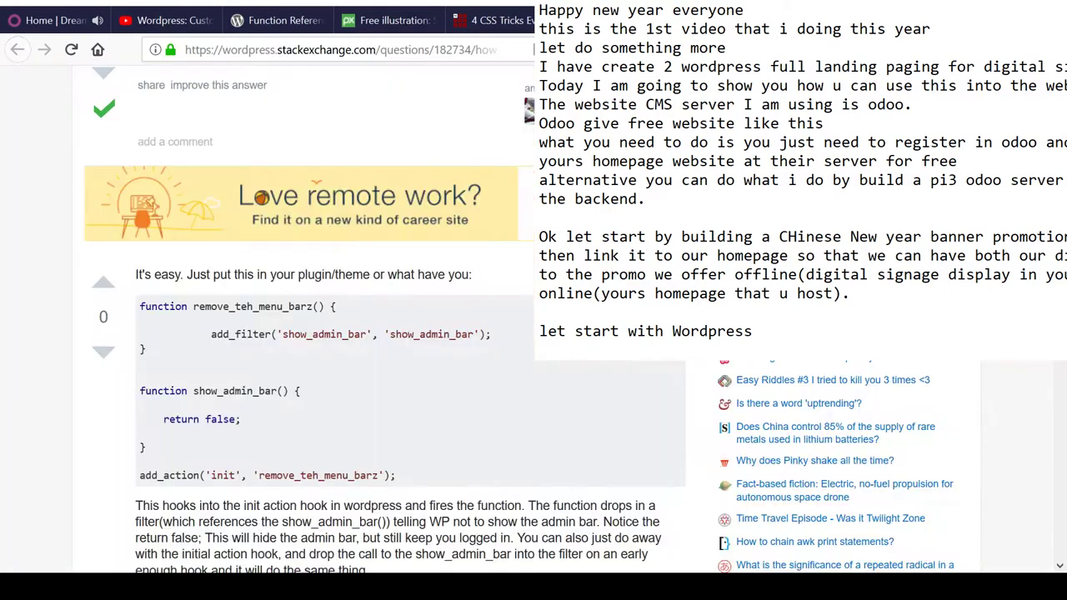
{"action": "key", "text": "ctrl+Tab"}
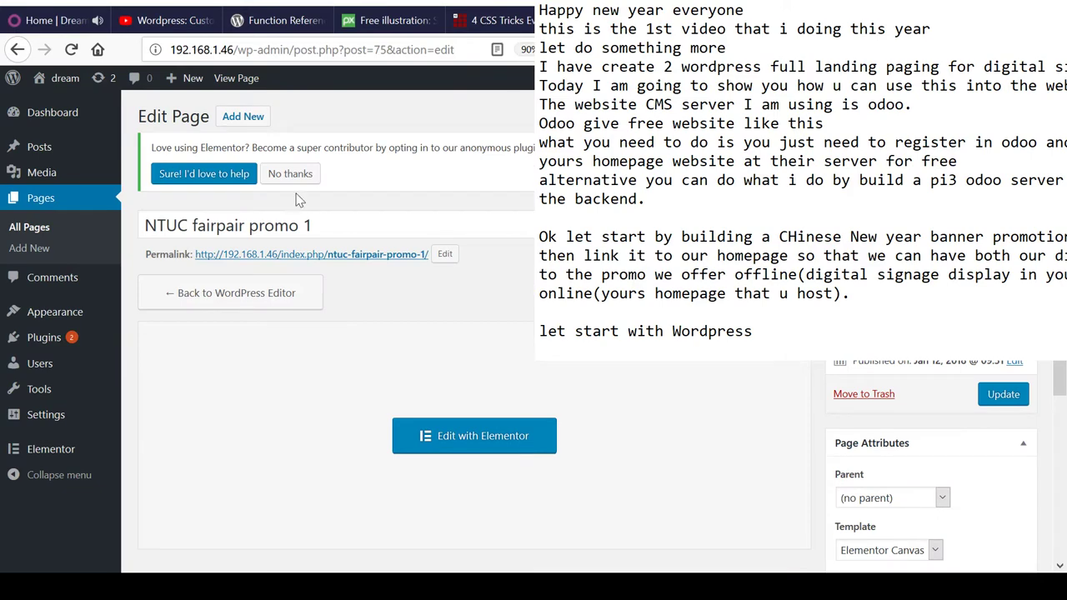
{"action": "left_click", "coordinate": [73, 210]}
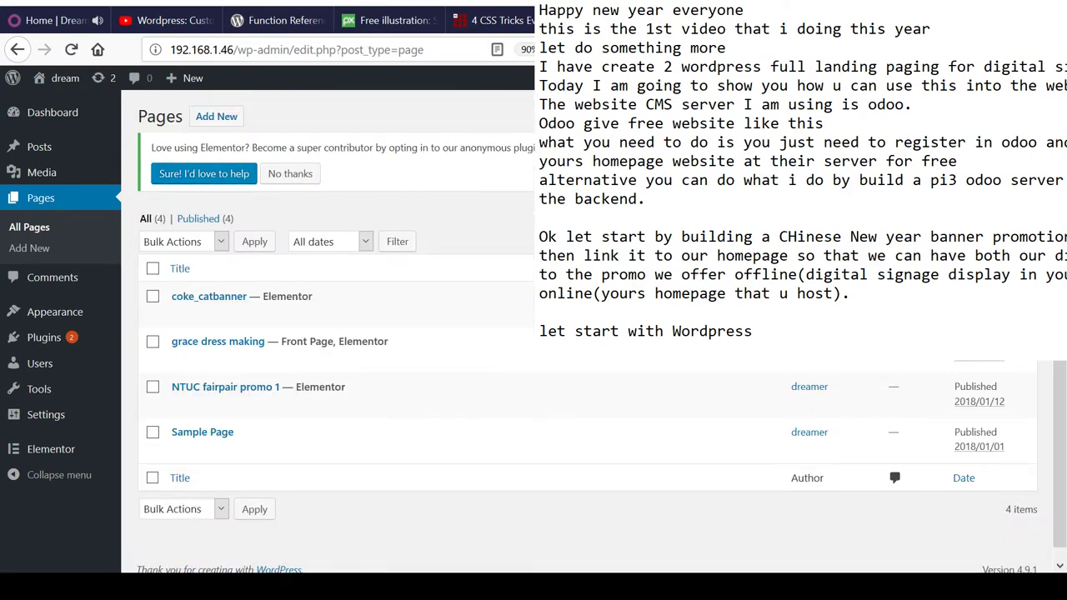
{"action": "left_click", "coordinate": [227, 129]}
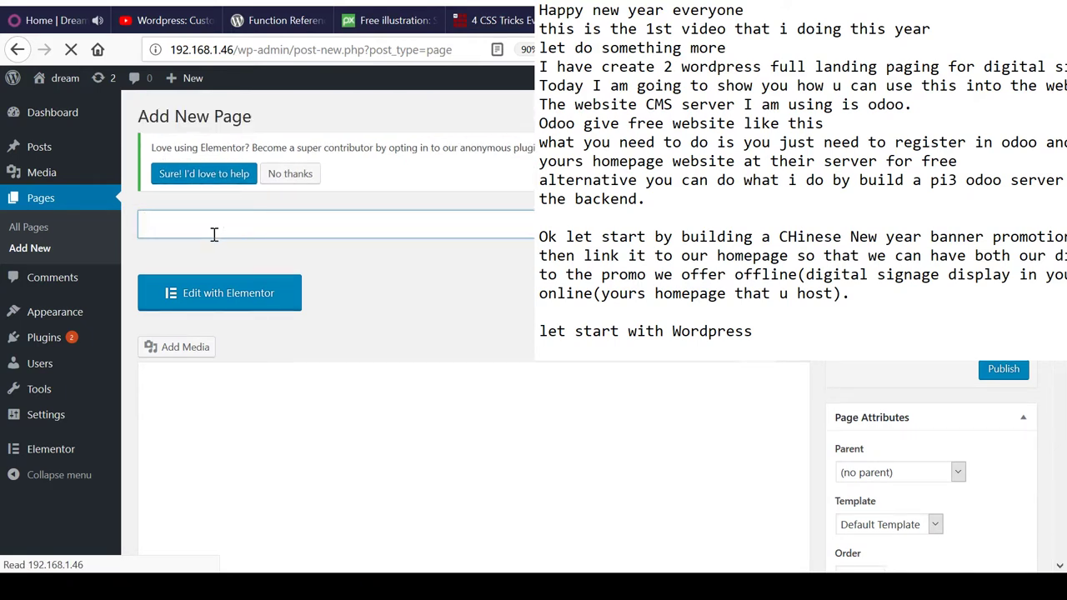
Title the new page "minimart promo 2" and set its template to Elementor Canvas.
{"action": "type", "text": "mini"}
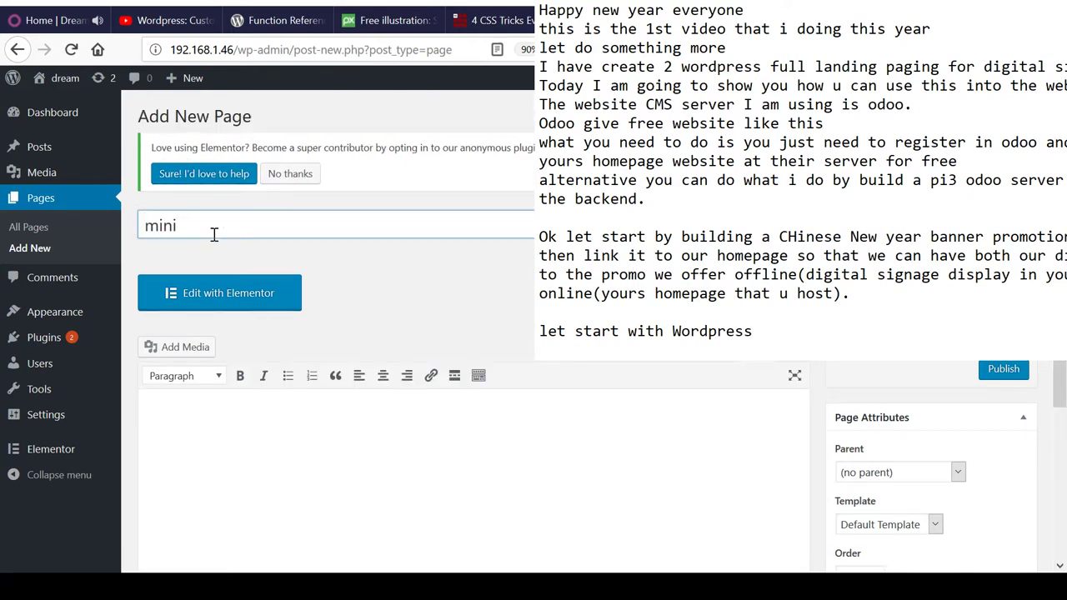
{"action": "type", "text": "mart-prom"}
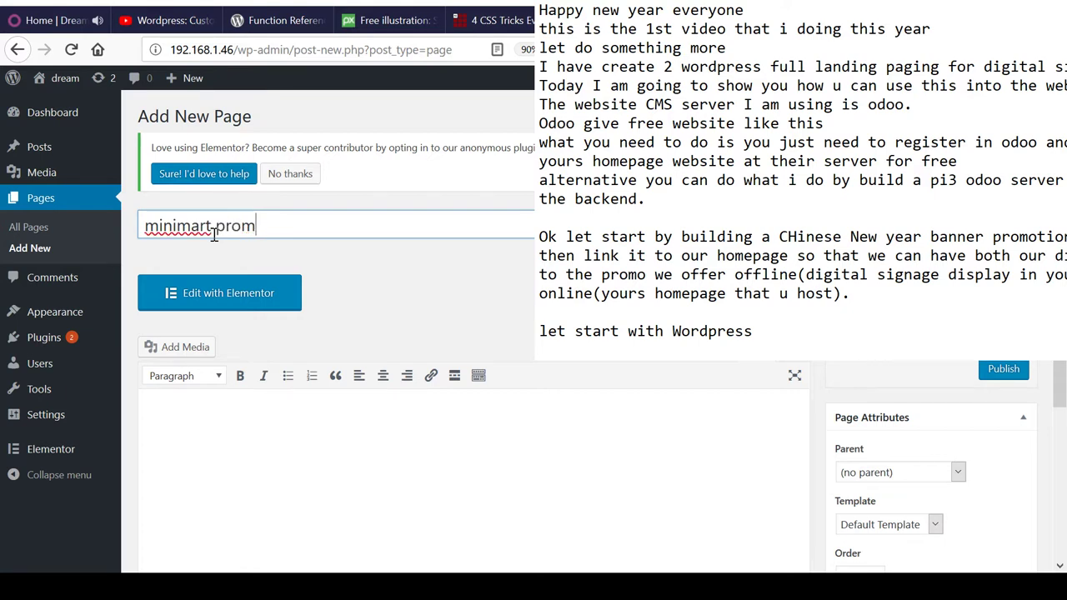
{"action": "type", "text": "o 2"}
{"action": "scroll", "coordinate": [717, 367], "scroll_direction": "down", "scroll_amount": 3}
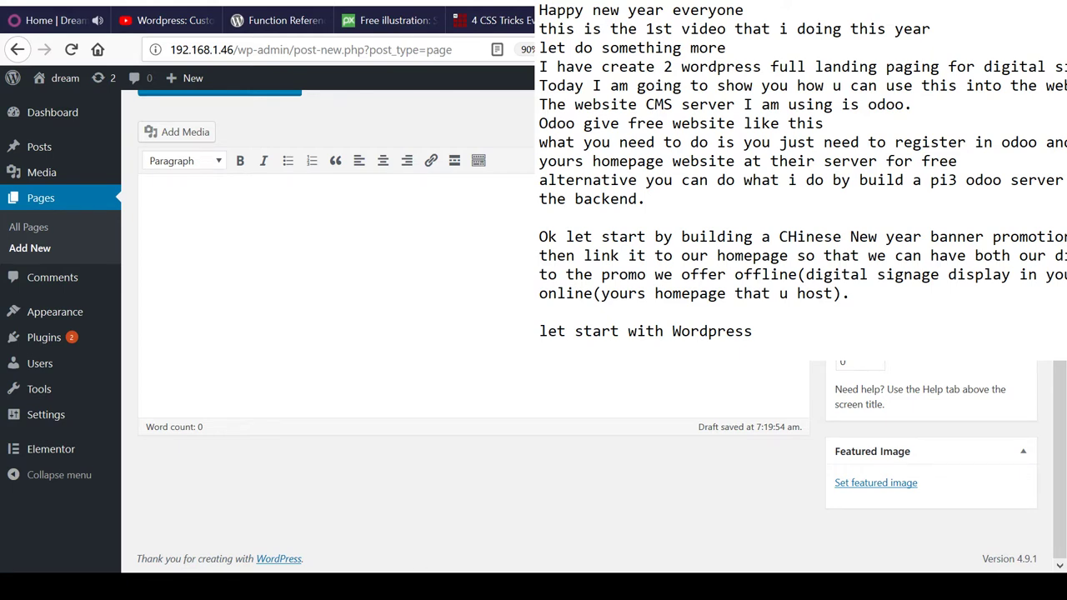
Add the line "then press or click on publish" at the end of the notes.
{"action": "key", "text": "ctrl+Home"}
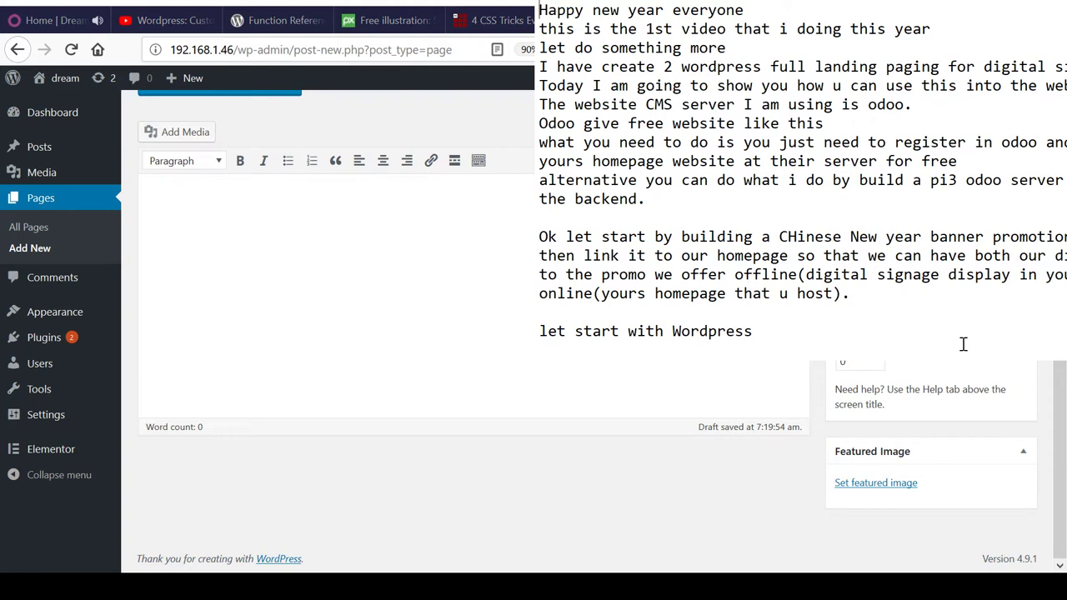
{"action": "left_click", "coordinate": [963, 345]}
{"action": "type", "text": "then press o"}
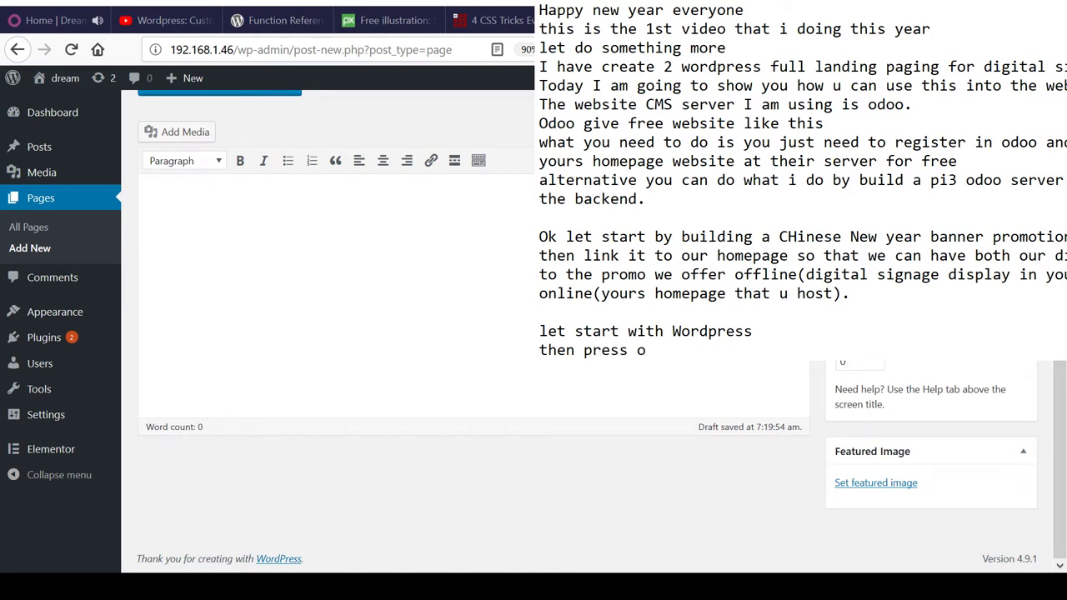
{"action": "type", "text": "r click on publish"}
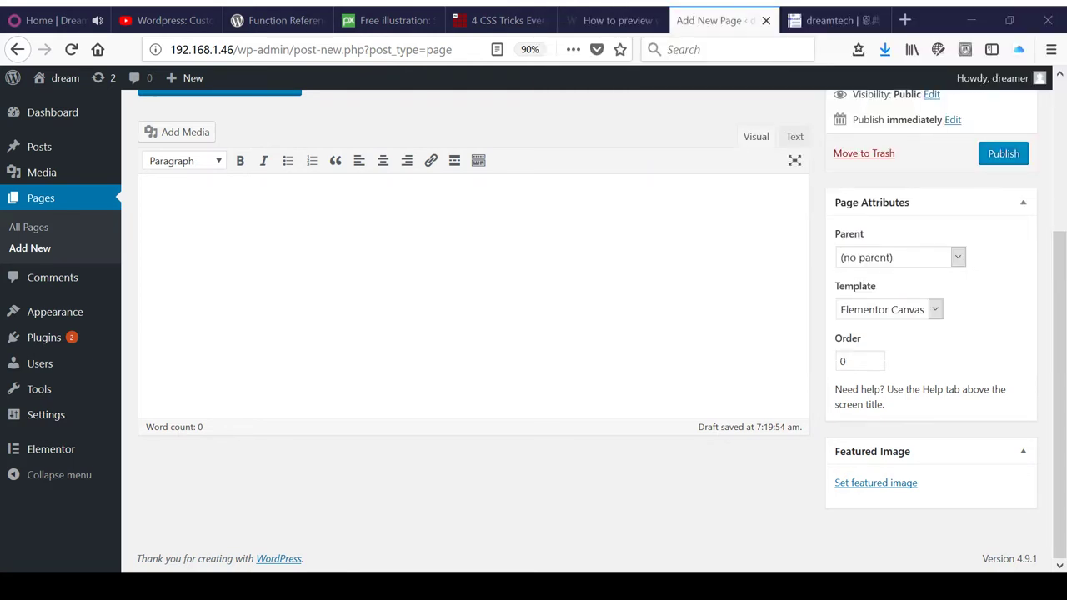
Publish the minimart promo 2 page and open it in the Elementor editor.
{"action": "left_click", "coordinate": [1001, 163]}
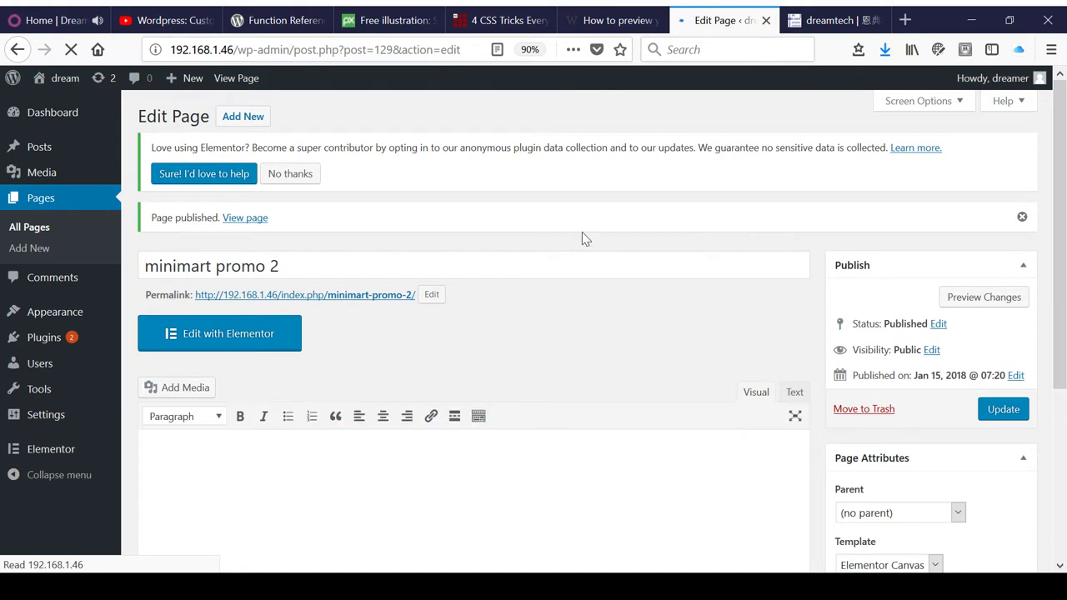
{"action": "left_click", "coordinate": [267, 347]}
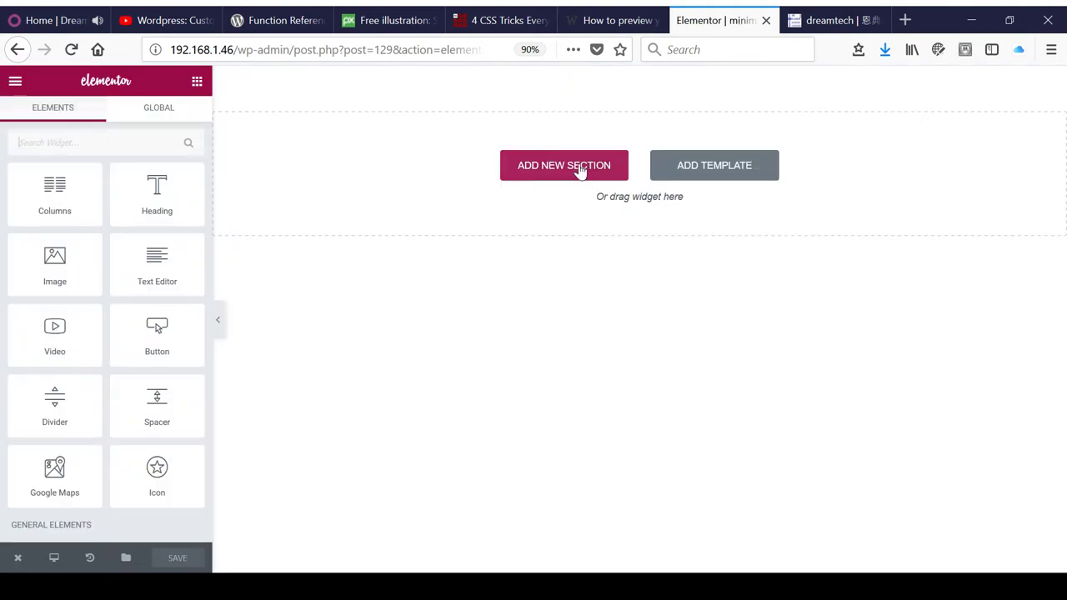
Add a single-column section to the empty page and insert a two-column Columns element inside it.
{"action": "left_click", "coordinate": [580, 168]}
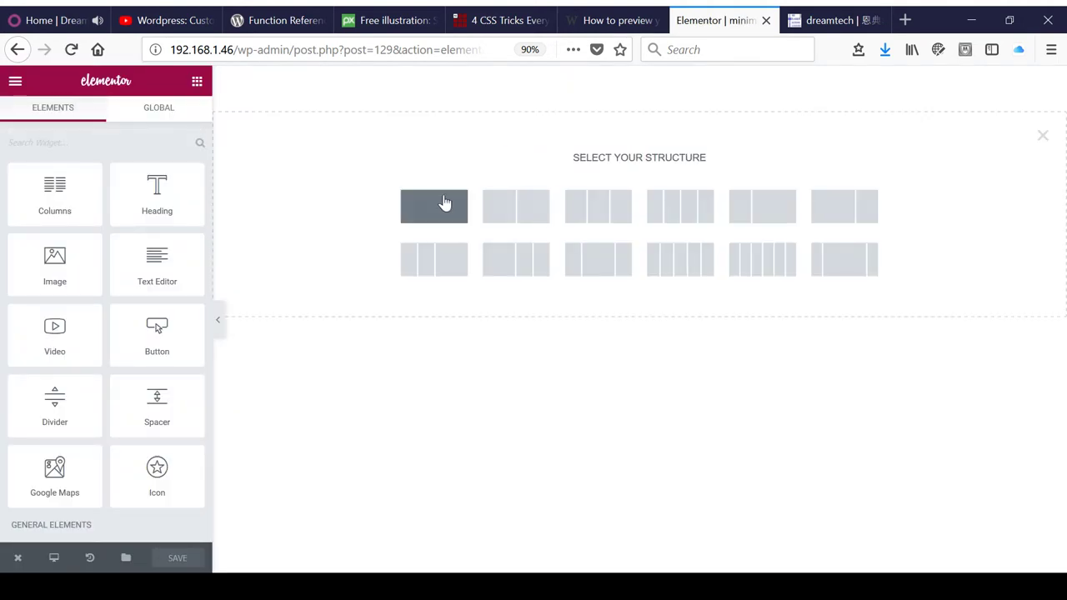
{"action": "left_click", "coordinate": [446, 204]}
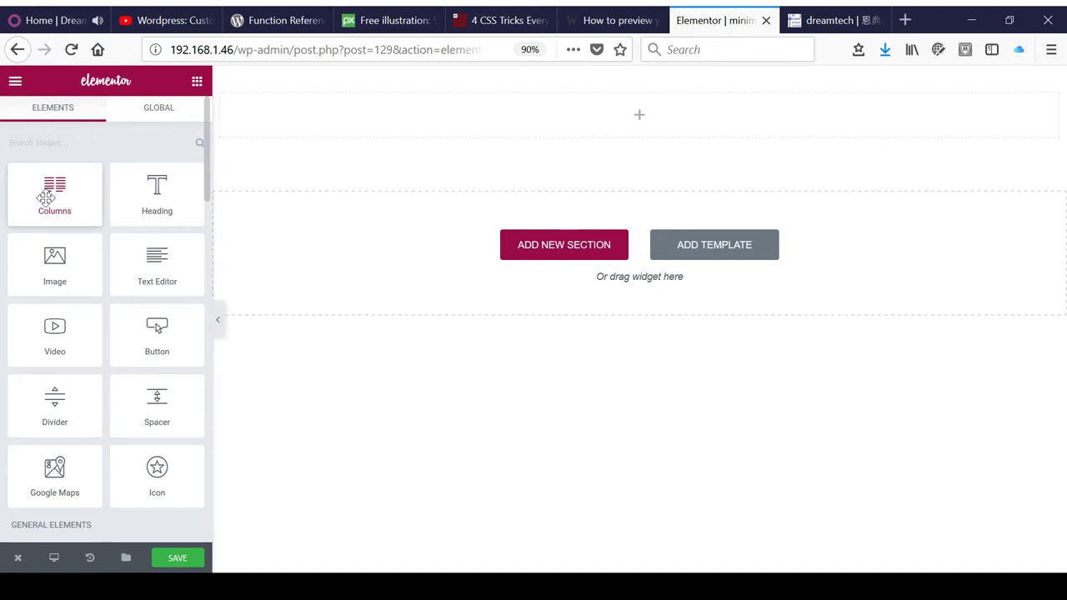
{"action": "left_click_drag", "start_coordinate": [48, 195], "coordinate": [494, 211]}
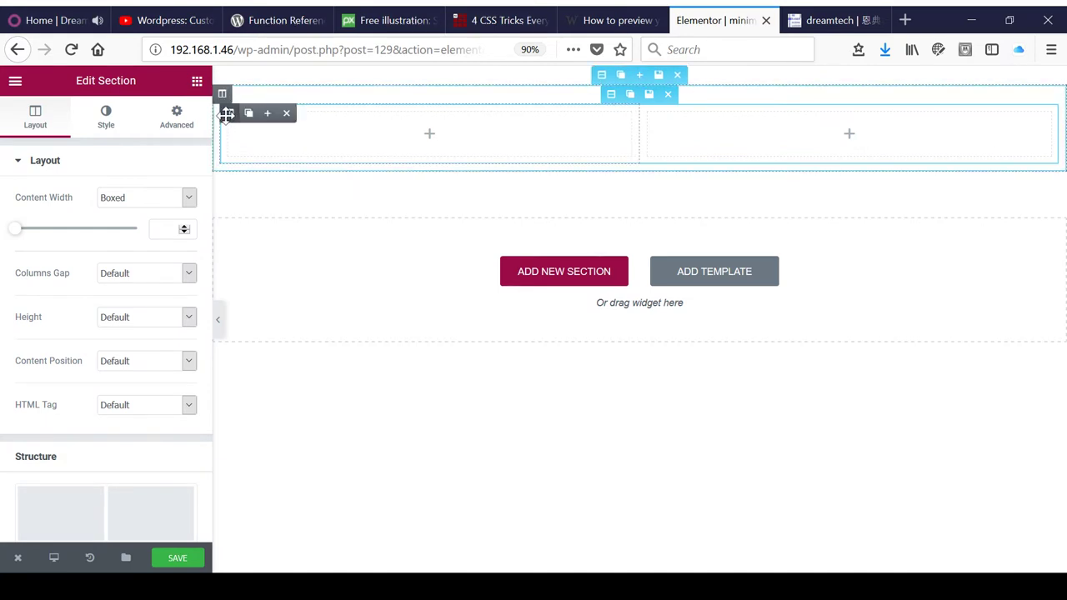
Duplicate the inner two-column section three times to make four stacked rows.
{"action": "left_click", "coordinate": [631, 95]}
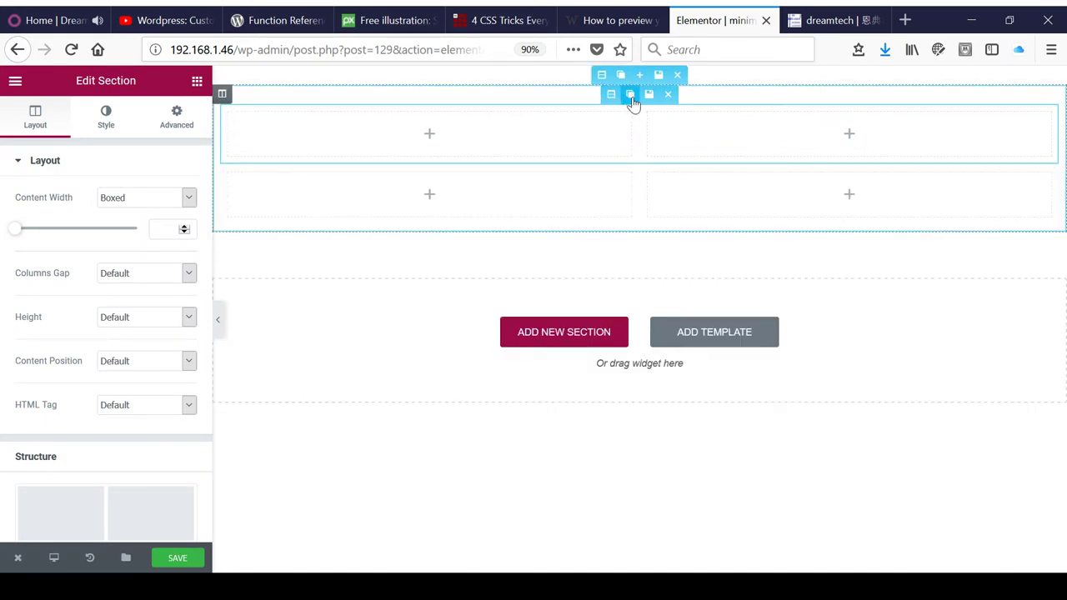
{"action": "left_click", "coordinate": [631, 95]}
{"action": "left_click", "coordinate": [631, 95]}
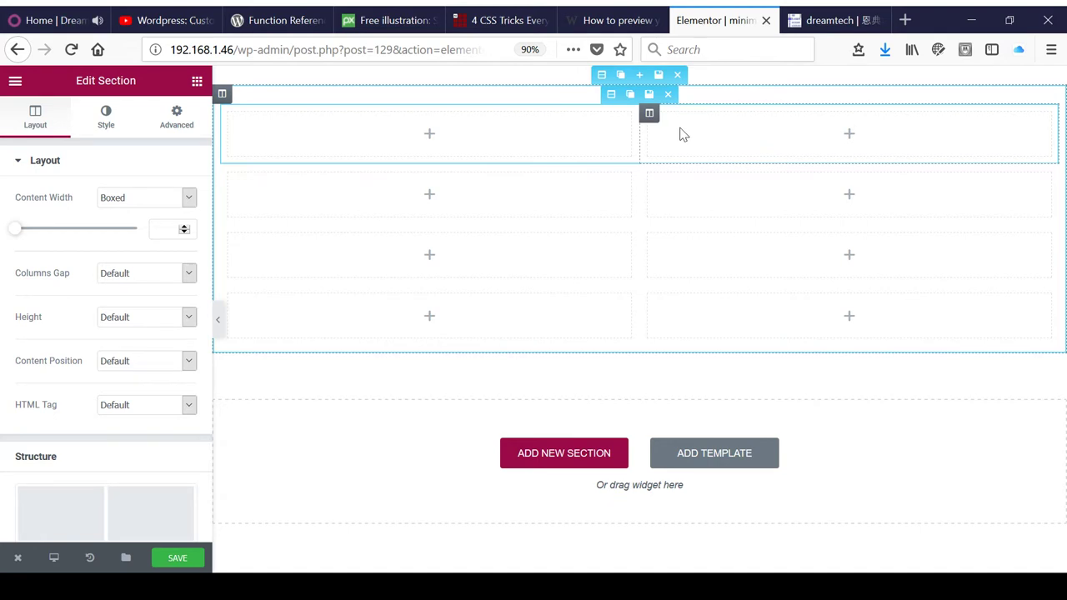
Check the layout of the existing dreamtech banner, and add a third column to the page's first inner row.
{"action": "left_click", "coordinate": [837, 20]}
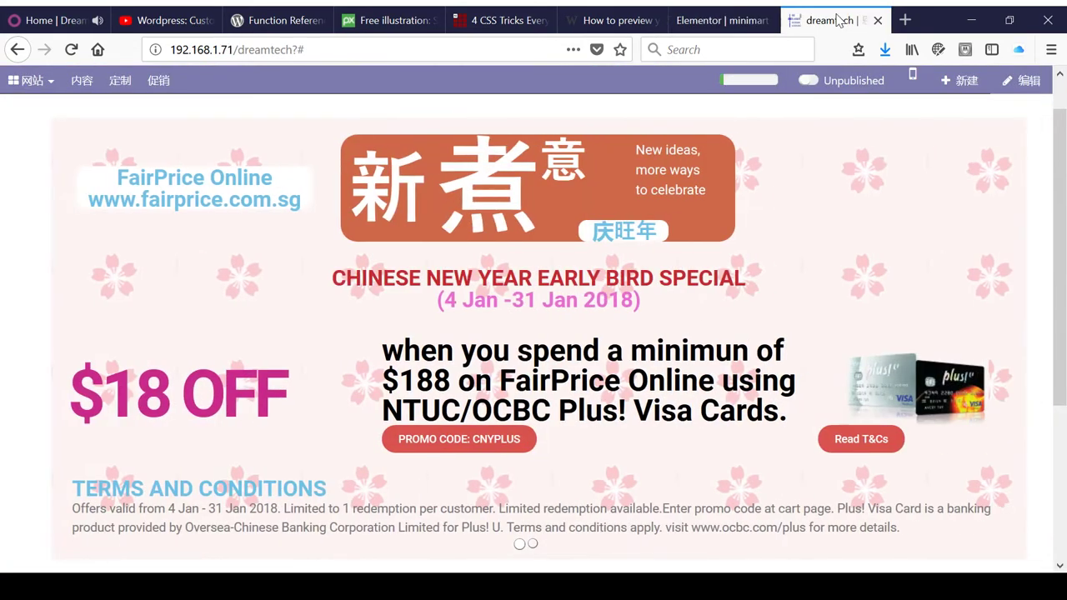
{"action": "left_click", "coordinate": [722, 20]}
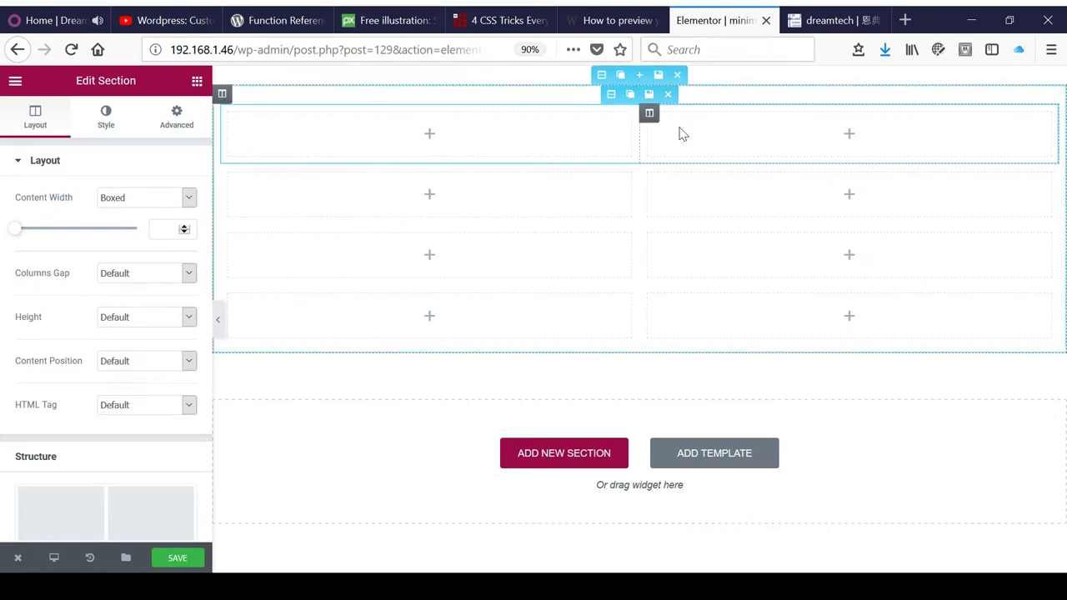
{"action": "mouse_move", "coordinate": [650, 113]}
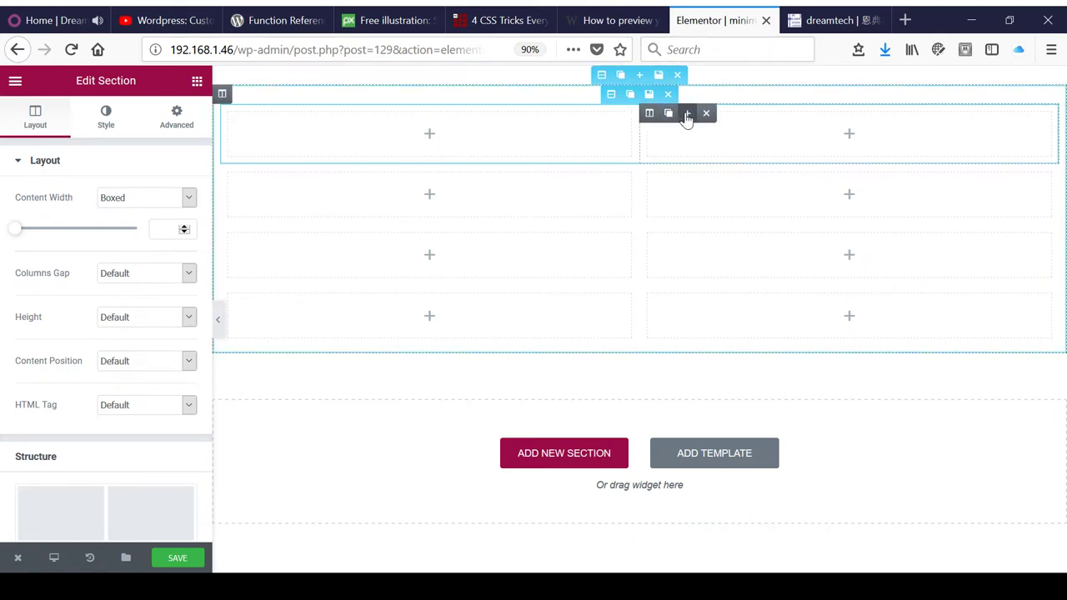
{"action": "left_click", "coordinate": [687, 114]}
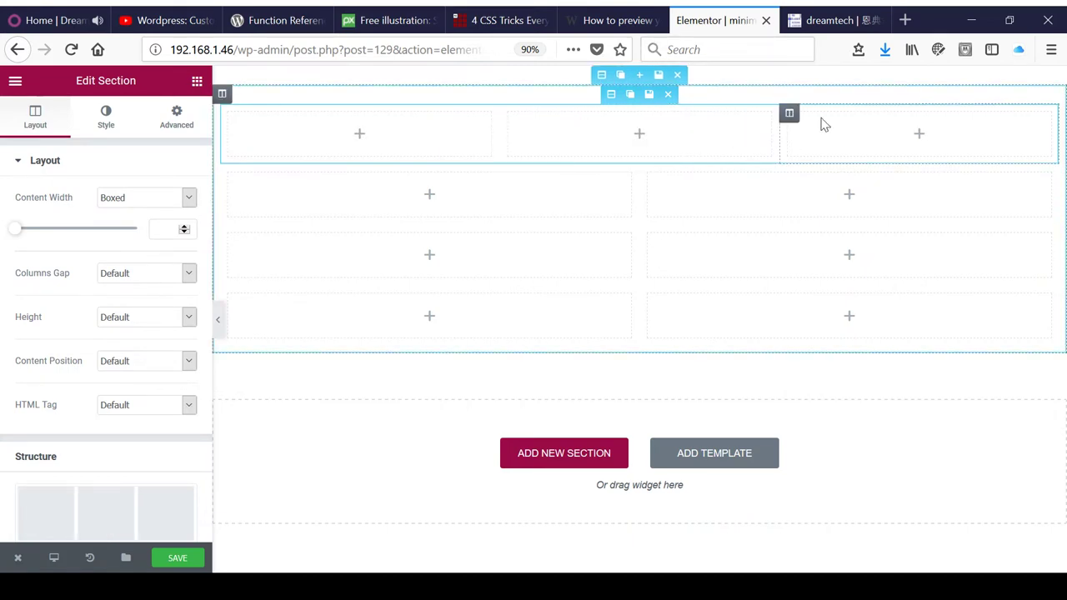
Insert a Heading in the first column of the top row and set its title to "DreamMart Online", followed by a line break.
{"action": "mouse_move", "coordinate": [250, 114]}
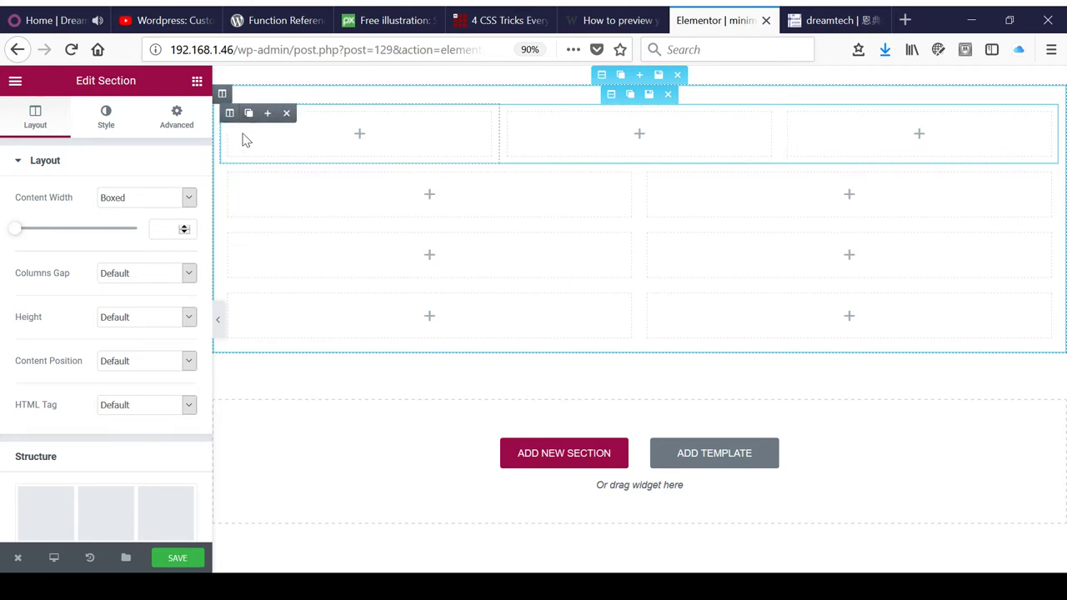
{"action": "left_click", "coordinate": [197, 83]}
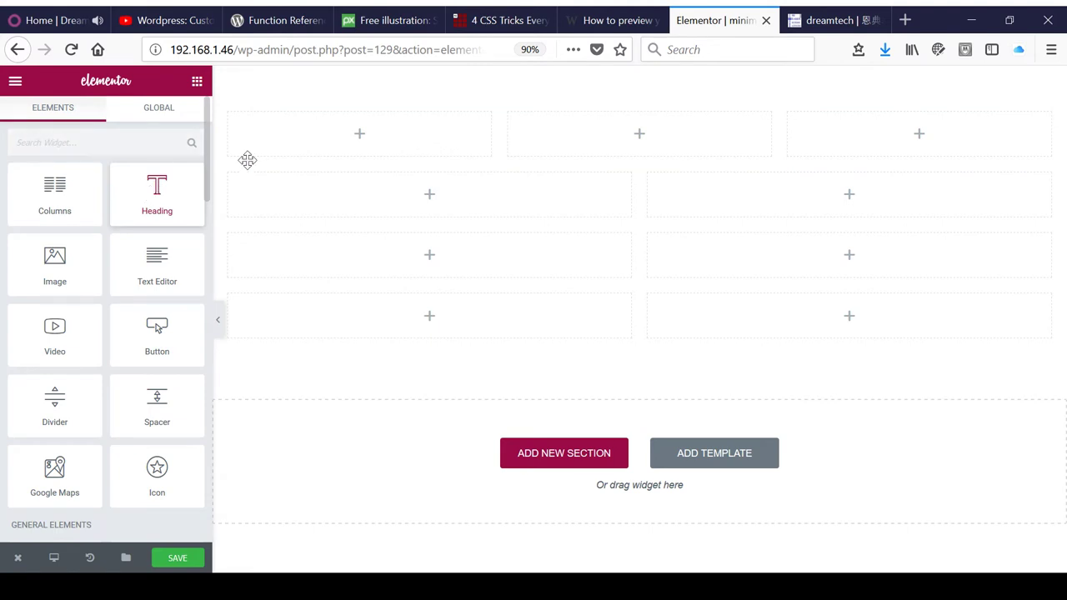
{"action": "left_click_drag", "start_coordinate": [247, 160], "coordinate": [333, 146]}
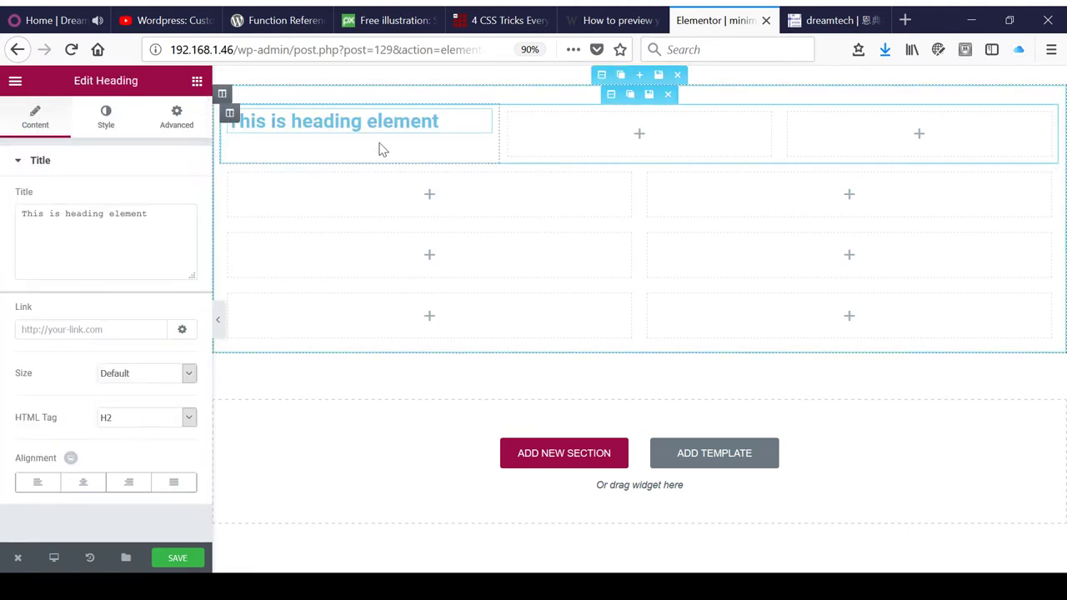
{"action": "left_click", "coordinate": [166, 212]}
{"action": "triple_click", "coordinate": [166, 212]}
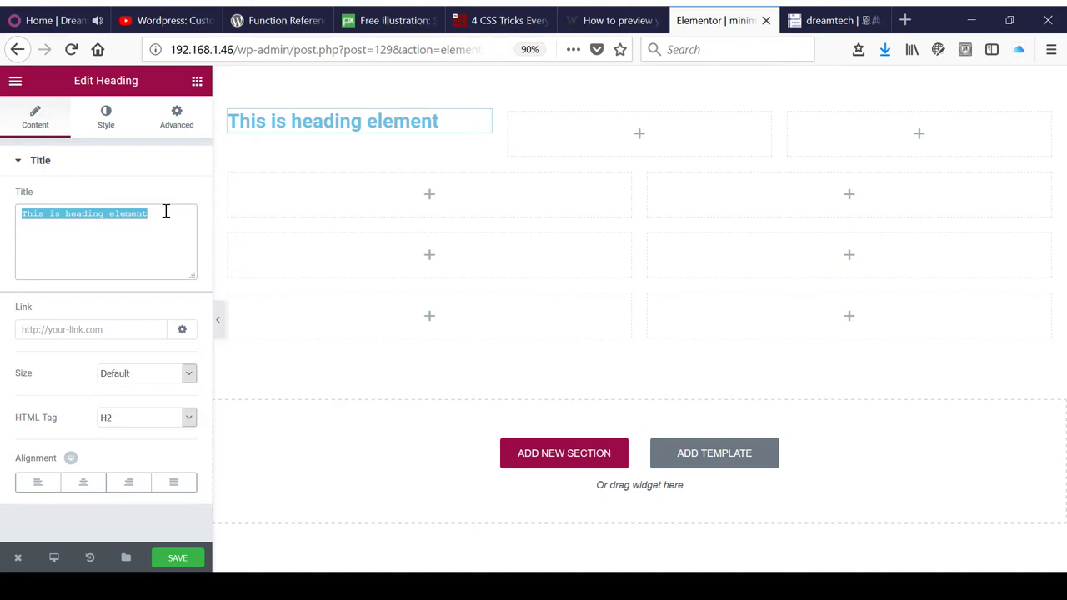
{"action": "type", "text": "w"}
{"action": "key", "text": "BackSpace"}
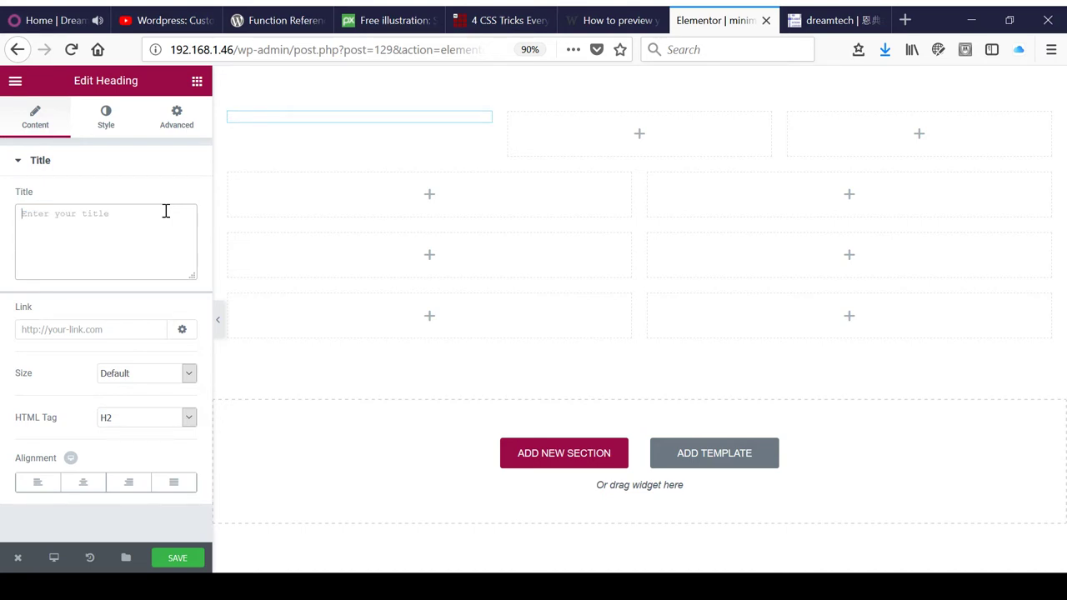
{"action": "type", "text": "DreamMa"}
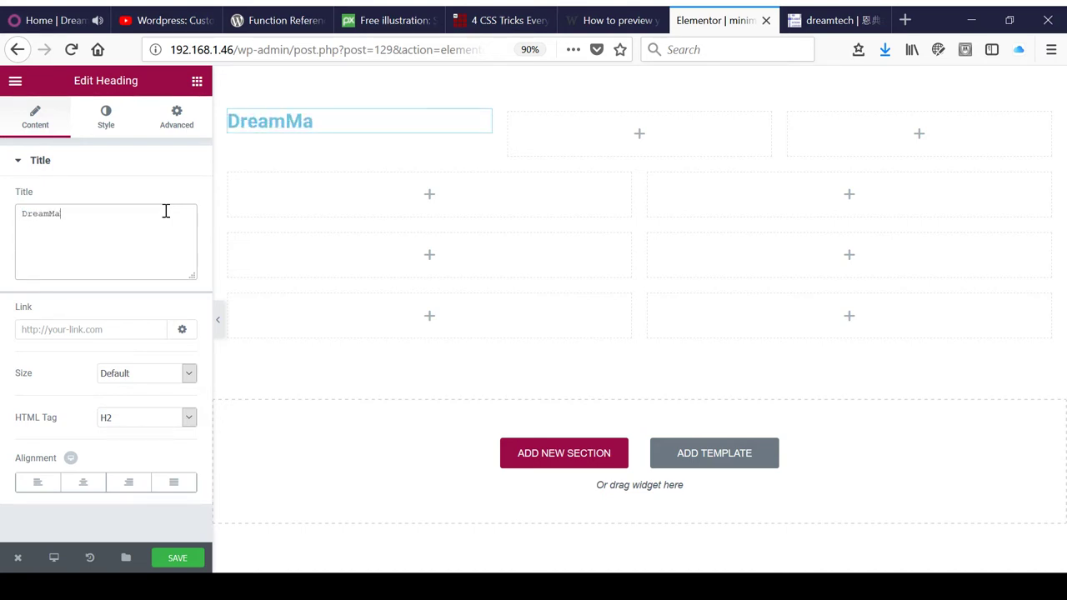
{"action": "type", "text": "rt Online"}
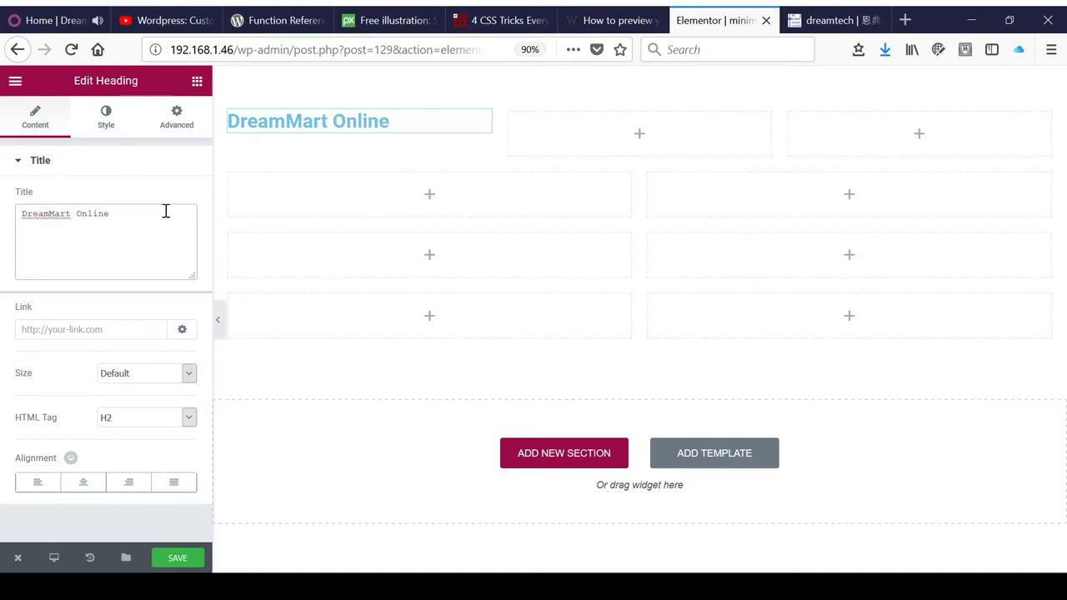
{"action": "key", "text": "Return"}
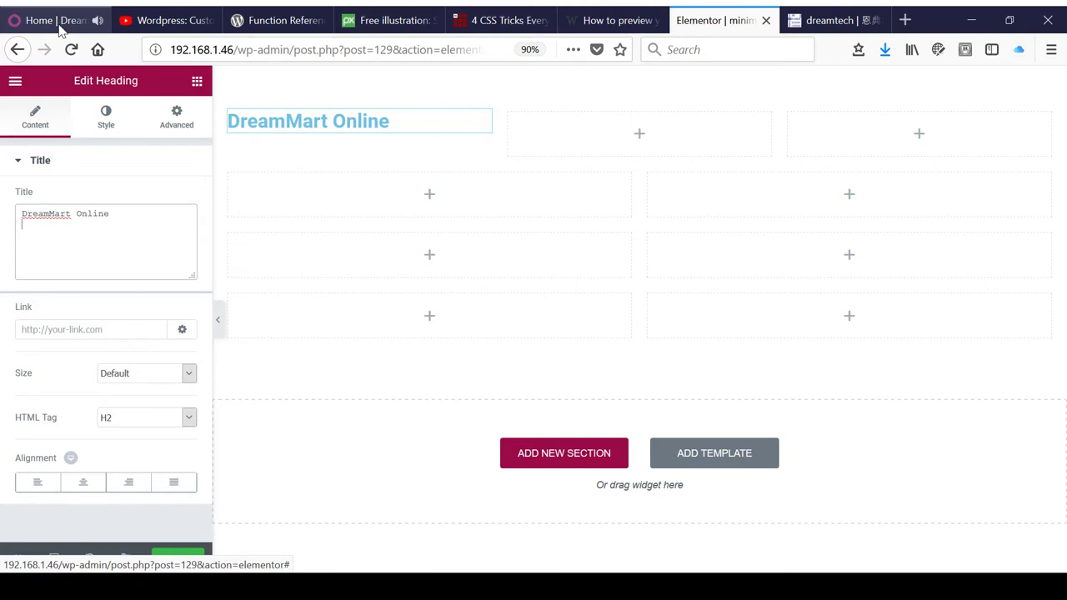
Copy the domain dreamtech.odoo.com from the Odoo homepage address and paste it as the second line of the first column's heading.
{"action": "left_click", "coordinate": [58, 24]}
{"action": "left_click", "coordinate": [217, 51]}
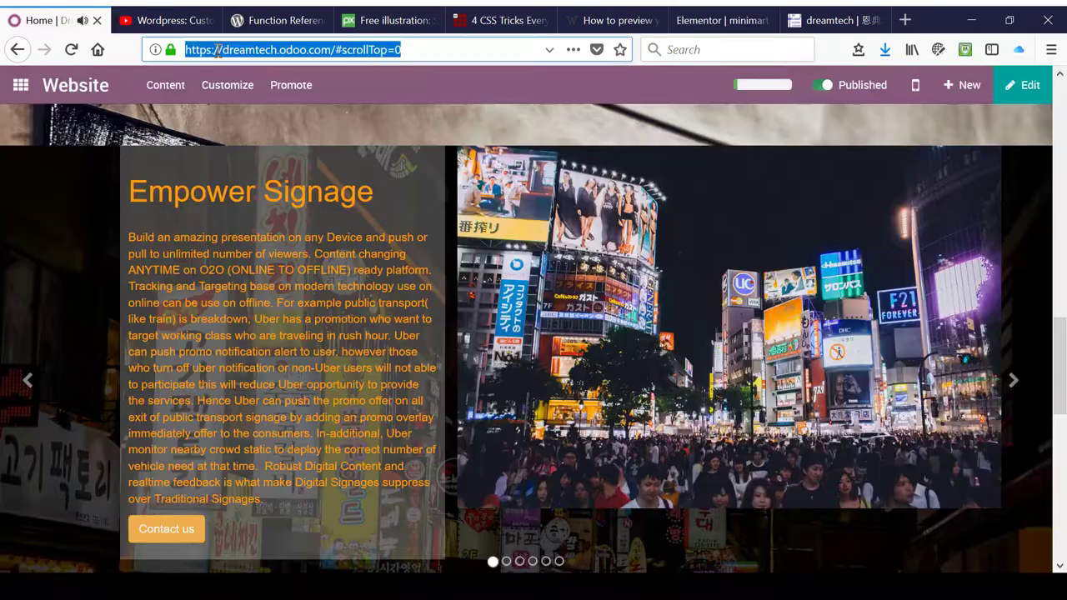
{"action": "left_click", "coordinate": [255, 50]}
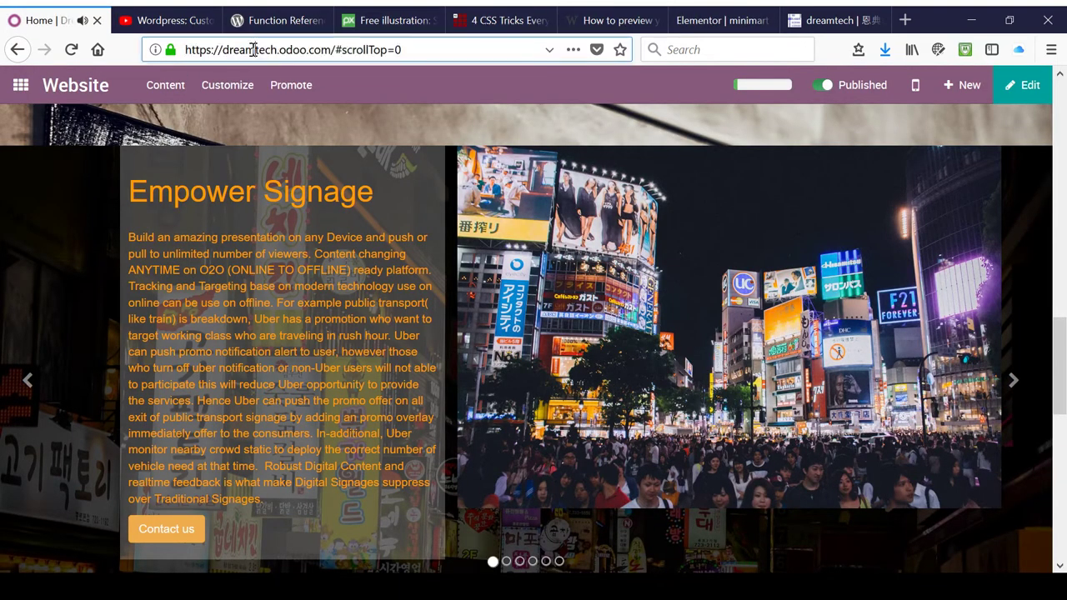
{"action": "triple_click", "coordinate": [255, 50]}
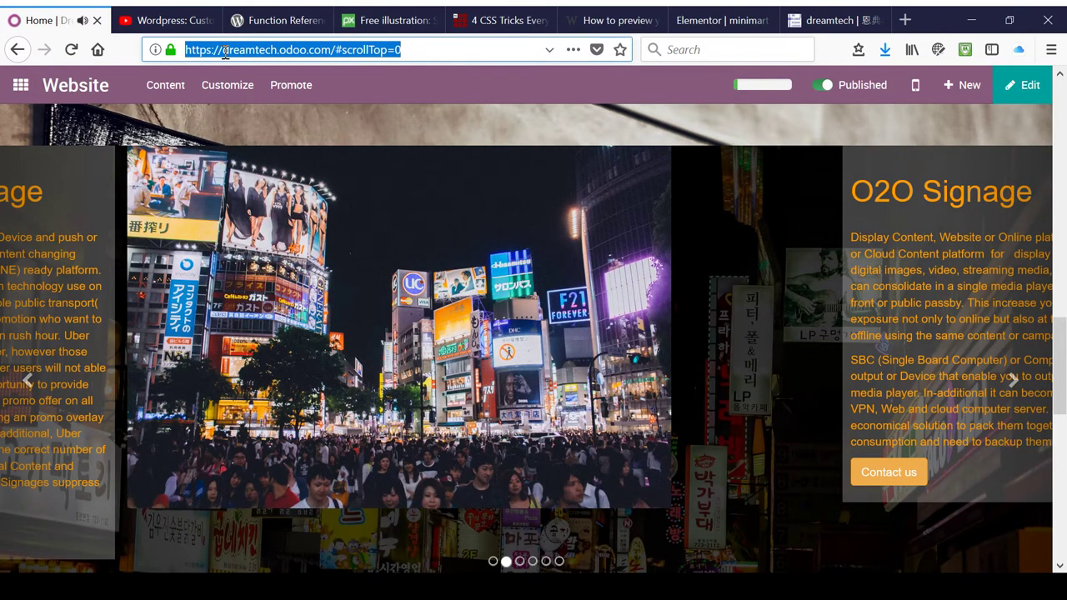
{"action": "left_click_drag", "start_coordinate": [223, 50], "coordinate": [331, 50]}
{"action": "key", "text": "ctrl+c"}
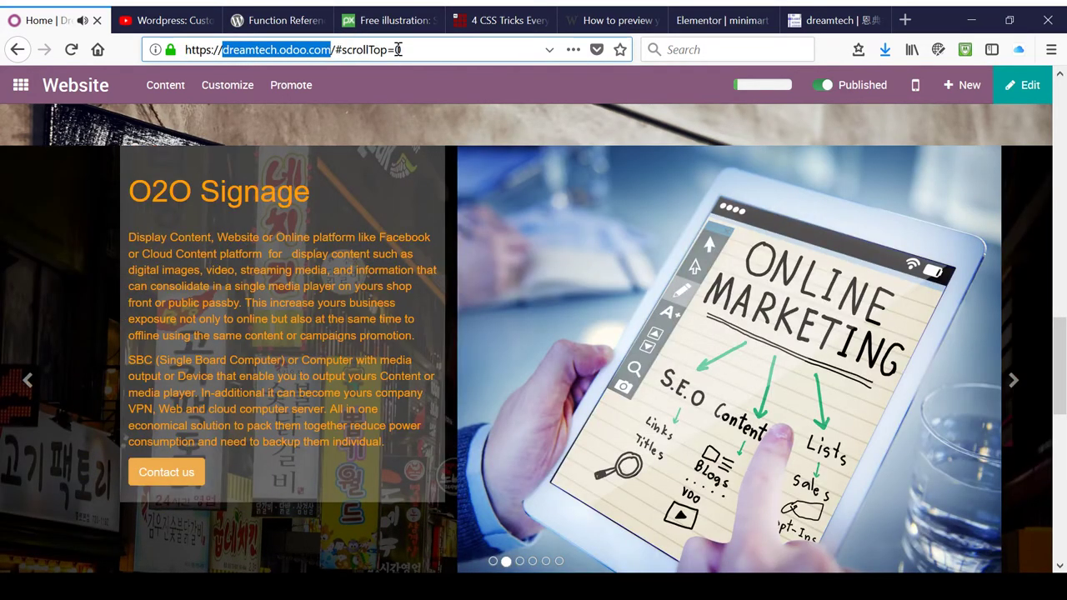
{"action": "key", "text": "ctrl+Tab"}
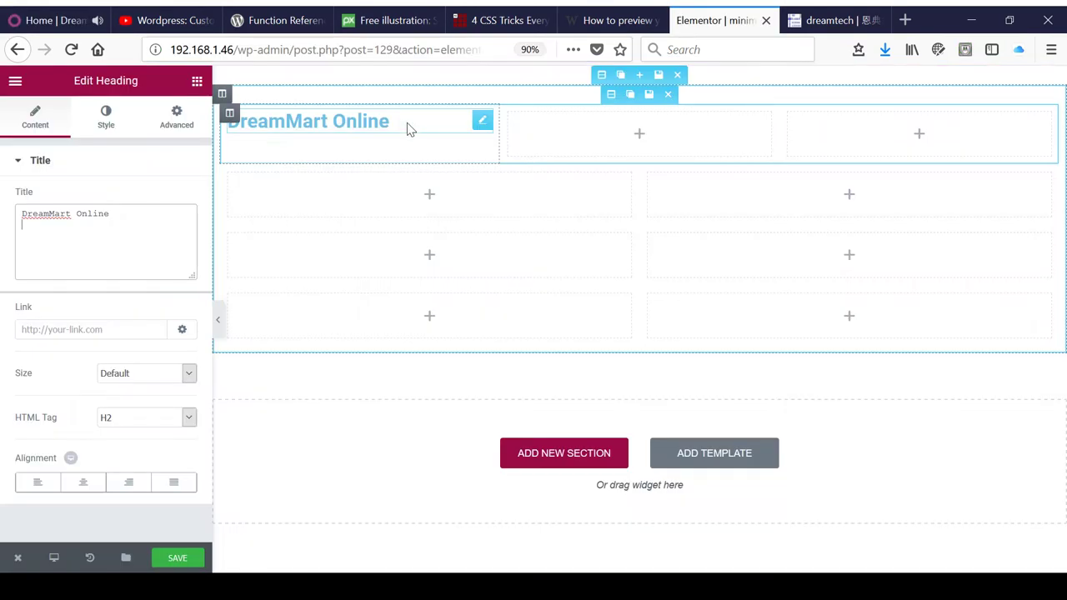
{"action": "left_click", "coordinate": [111, 252]}
{"action": "key", "text": "Return"}
{"action": "key", "text": "ctrl+v"}
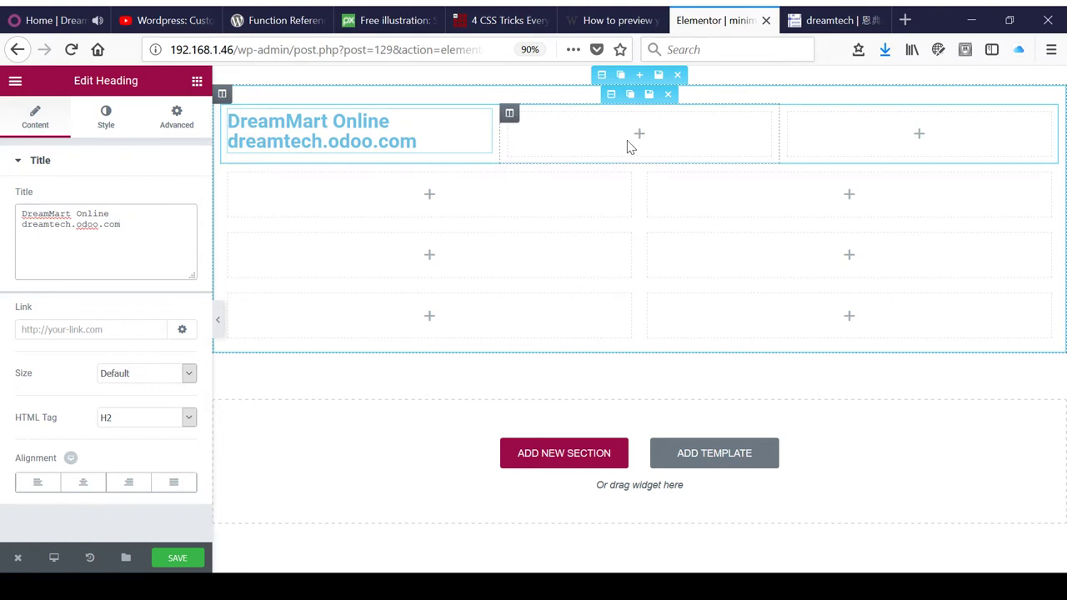
Insert a Heading in the middle column of the top row.
{"action": "left_click", "coordinate": [550, 142]}
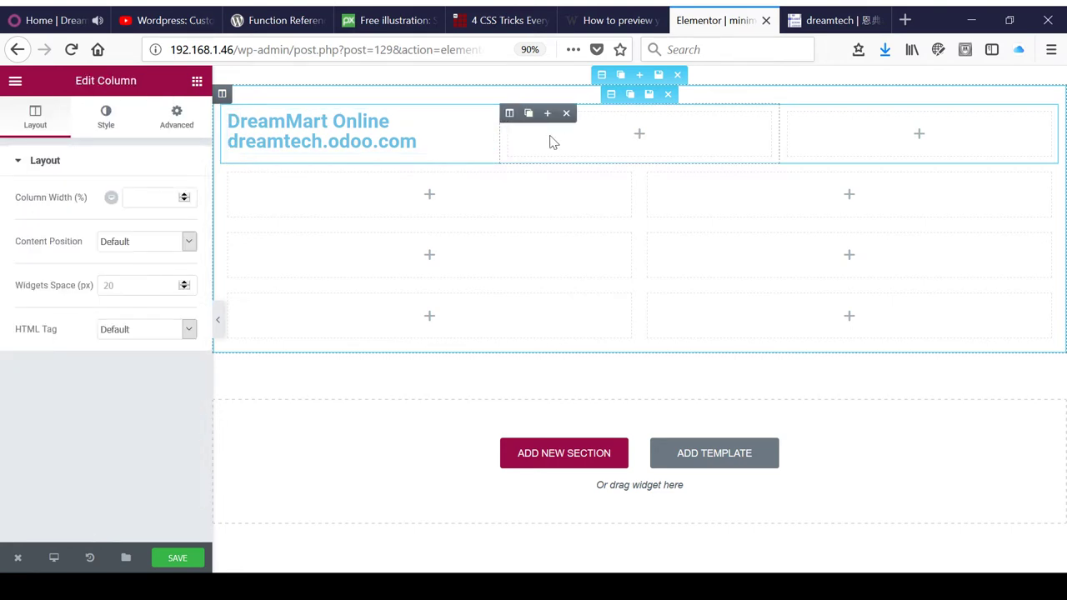
{"action": "left_click", "coordinate": [197, 81]}
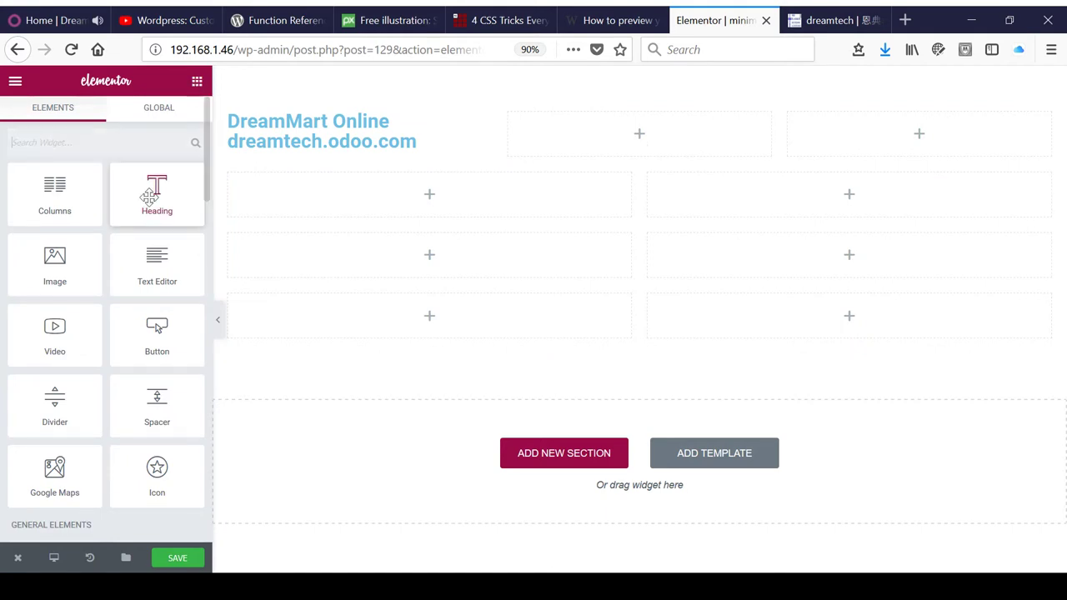
{"action": "left_click_drag", "start_coordinate": [149, 197], "coordinate": [662, 134]}
Replace the middle heading's placeholder title with "新煮意".
{"action": "left_click", "coordinate": [167, 229]}
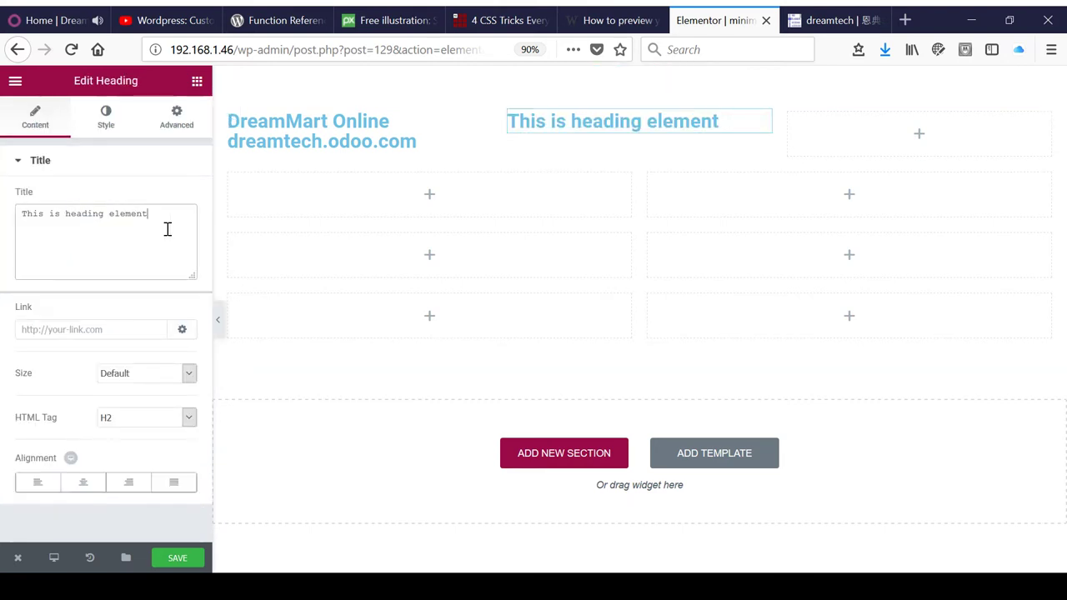
{"action": "key", "text": "ctrl+a"}
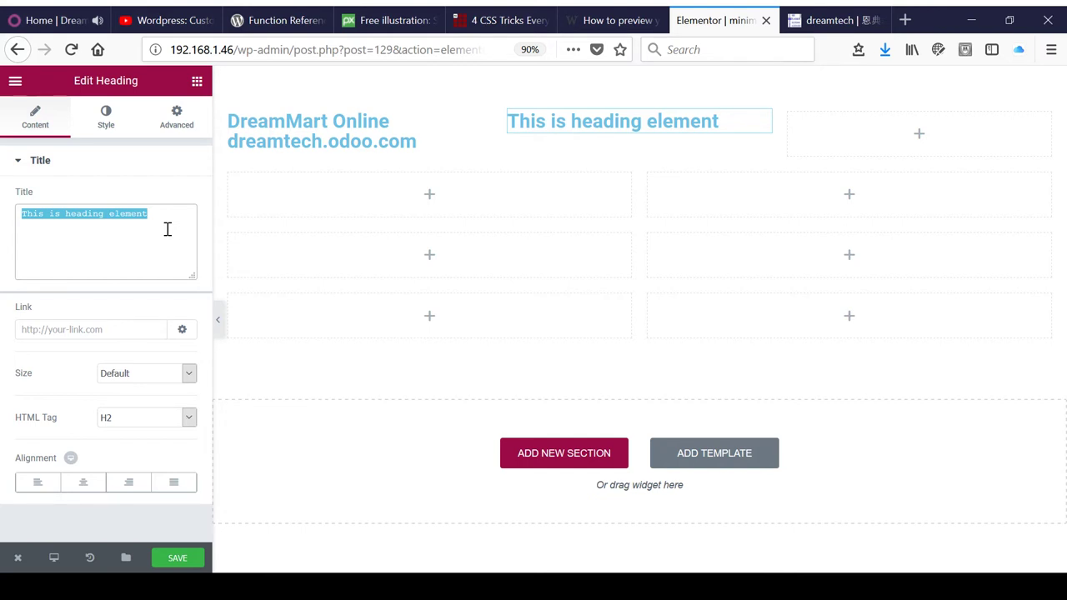
{"action": "type", "text": "xing"}
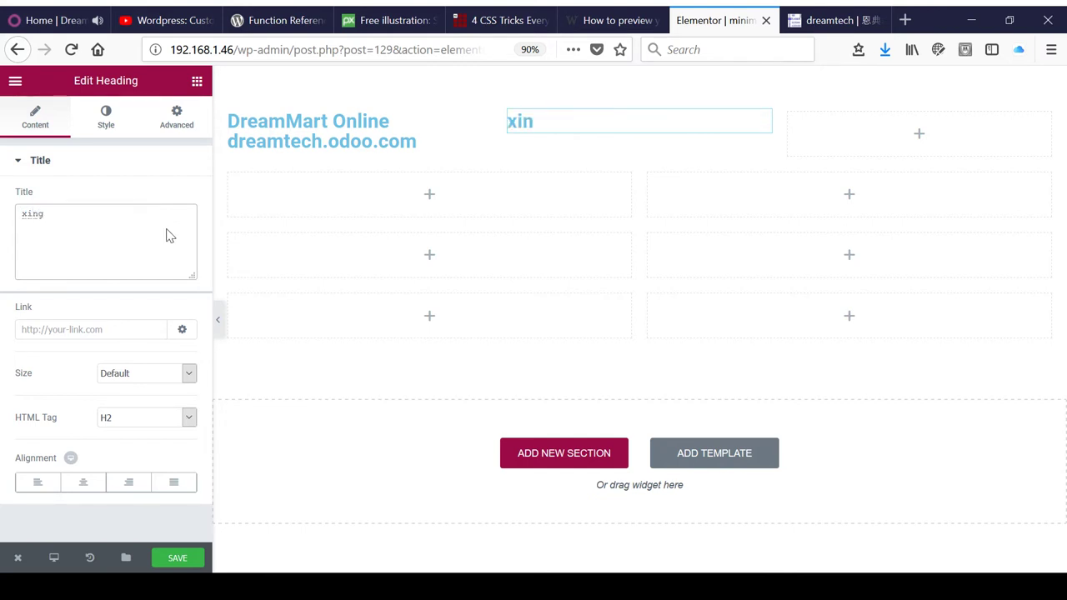
{"action": "key", "text": "BackSpace"}
{"action": "key", "text": "space"}
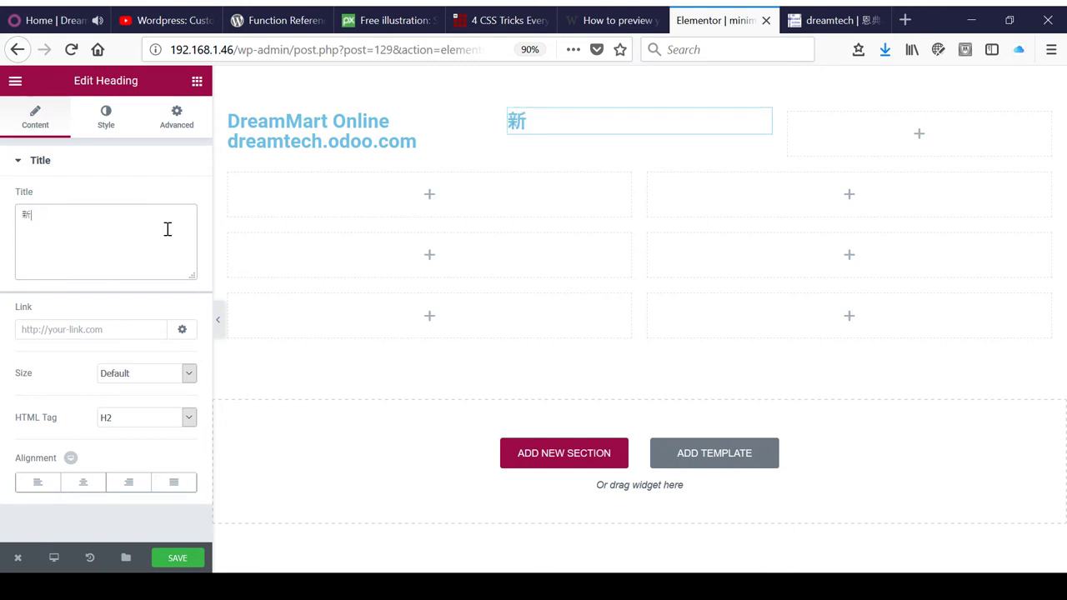
{"action": "type", "text": "zcu"}
{"action": "key", "text": "space"}
{"action": "key", "text": "BackSpace"}
{"action": "type", "text": "yi"}
{"action": "type", "text": "s"}
{"action": "key", "text": "space"}
{"action": "key", "text": "BackSpace"}
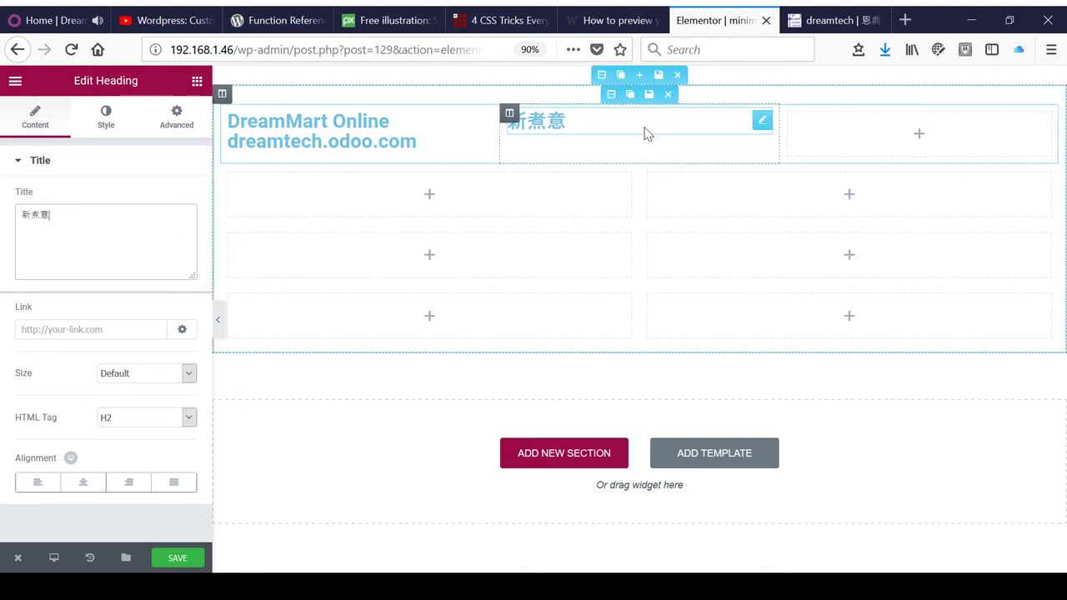
Following the dreamtech banner's layout, delete the second row's second column and insert a Heading in the remaining full-width column.
{"action": "left_click", "coordinate": [823, 24]}
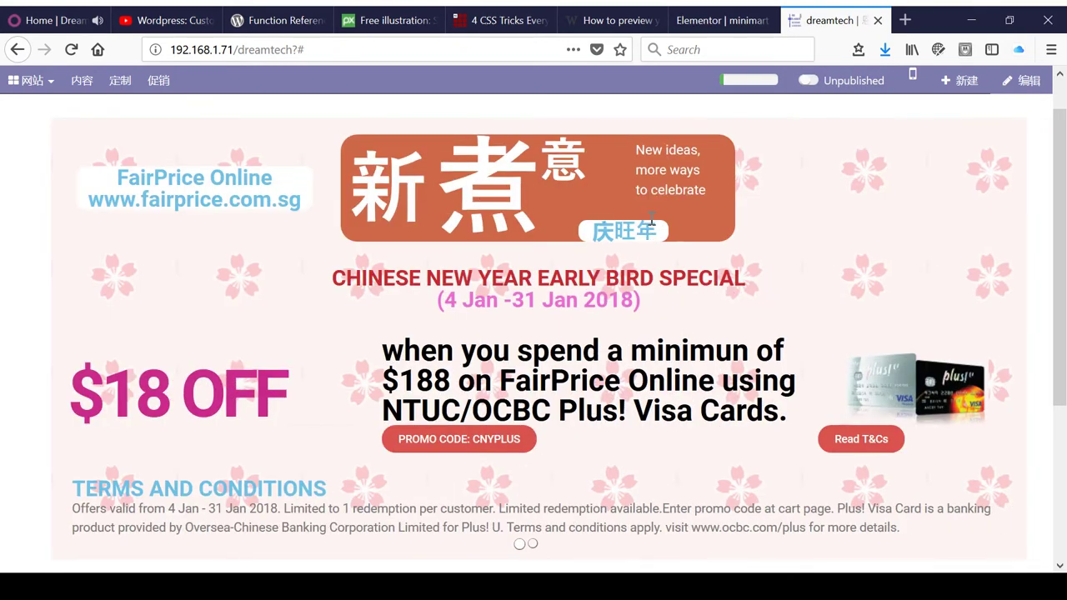
{"action": "left_click", "coordinate": [737, 32]}
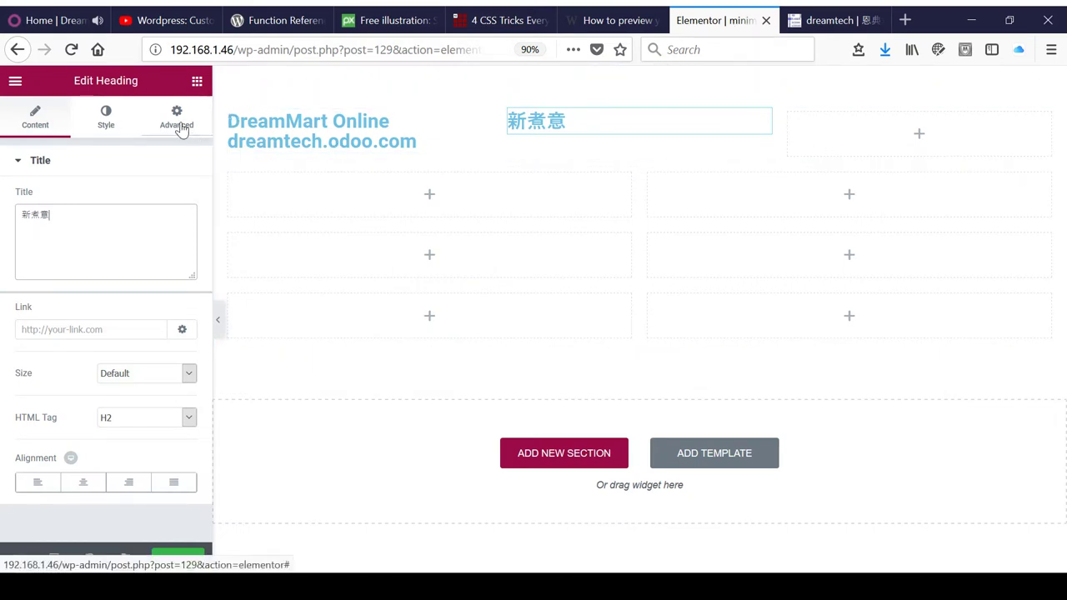
{"action": "left_click", "coordinate": [196, 81]}
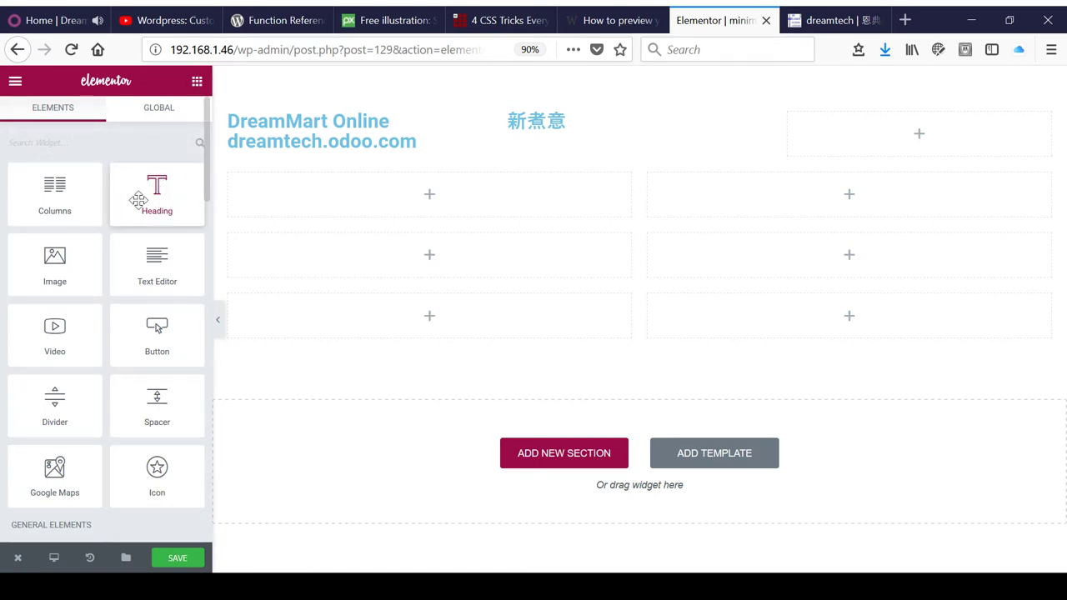
{"action": "left_click_drag", "start_coordinate": [138, 200], "coordinate": [457, 190]}
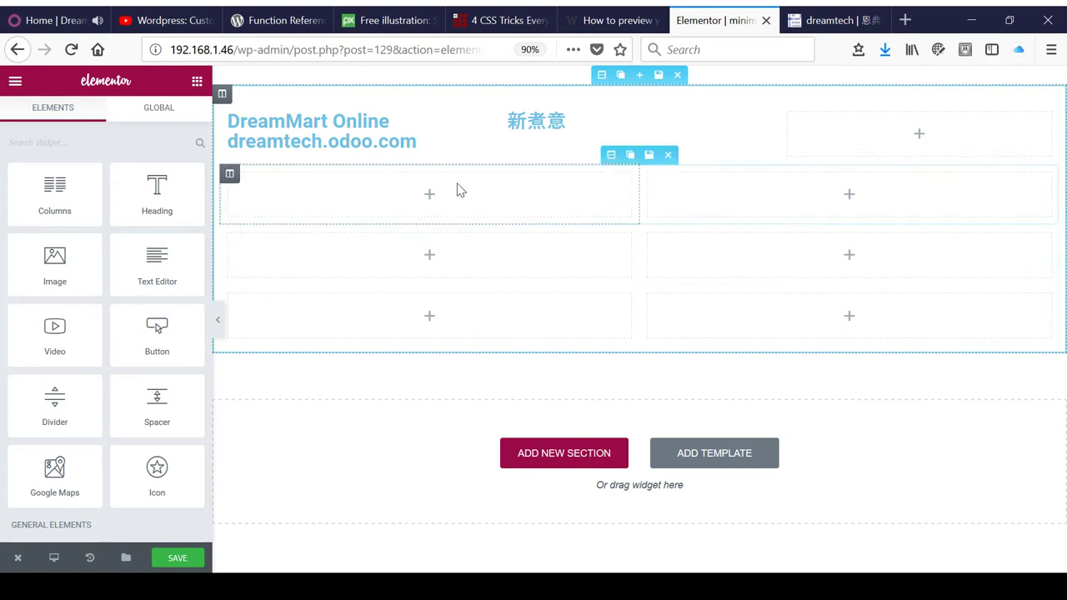
{"action": "left_click", "coordinate": [834, 21]}
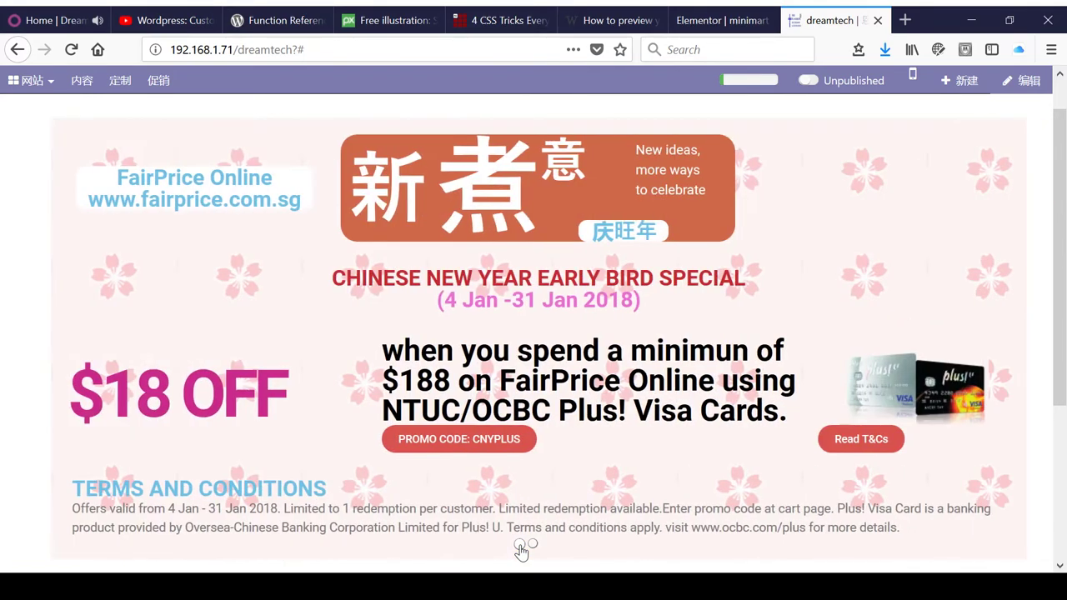
{"action": "left_click", "coordinate": [730, 20]}
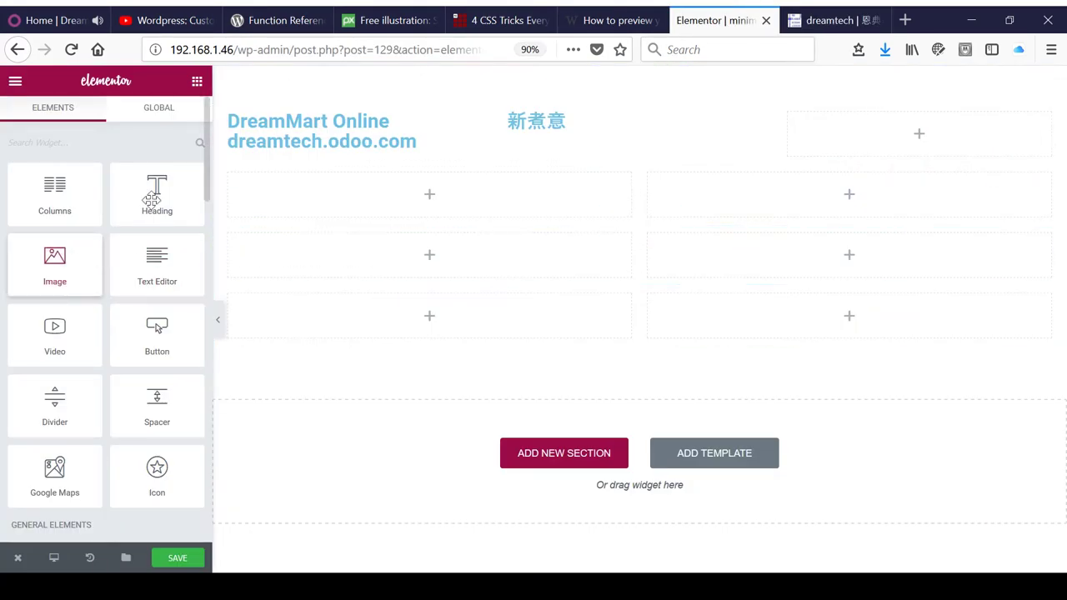
{"action": "left_click", "coordinate": [649, 173]}
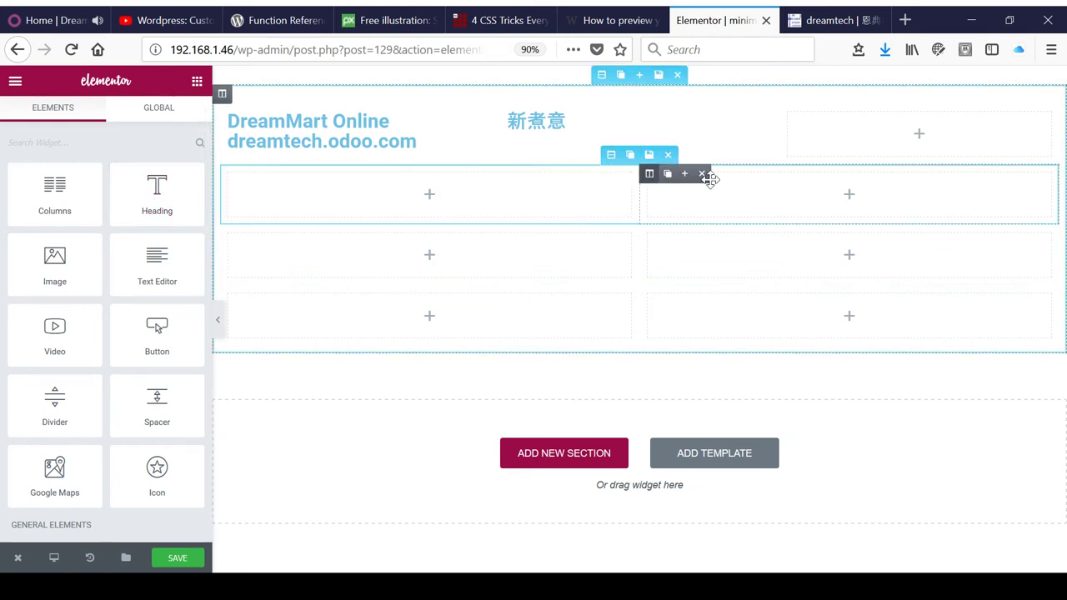
{"action": "left_click", "coordinate": [706, 174]}
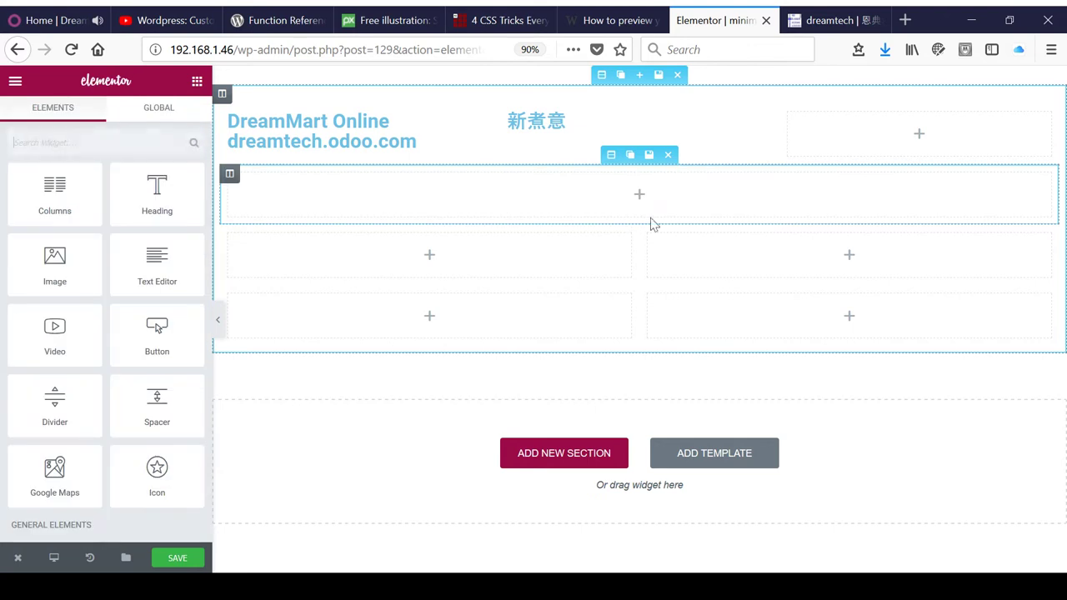
{"action": "left_click_drag", "start_coordinate": [146, 194], "coordinate": [564, 205]}
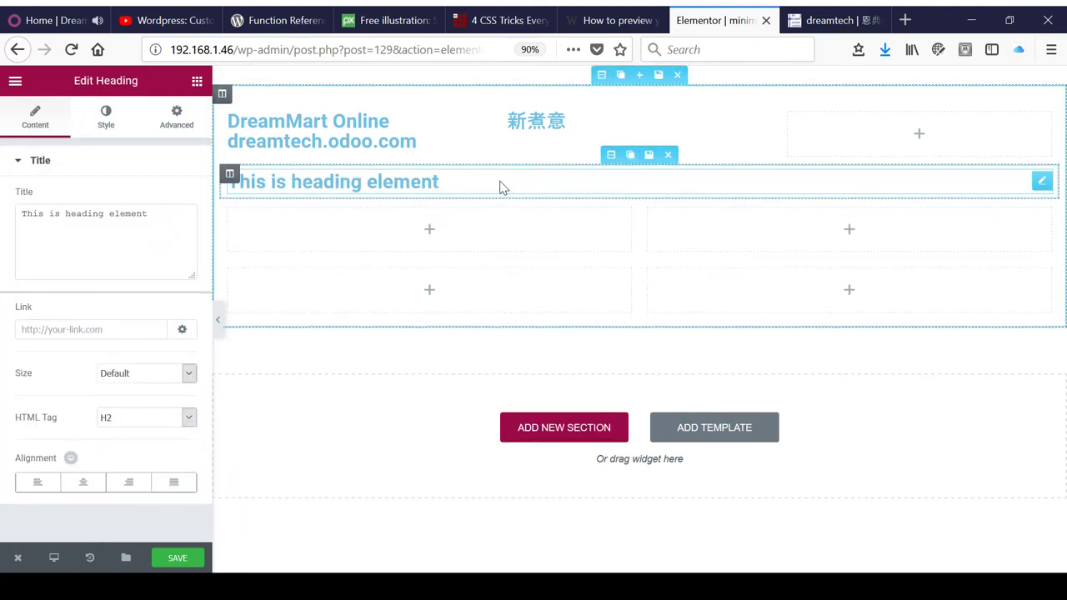
{"action": "triple_click", "coordinate": [157, 213]}
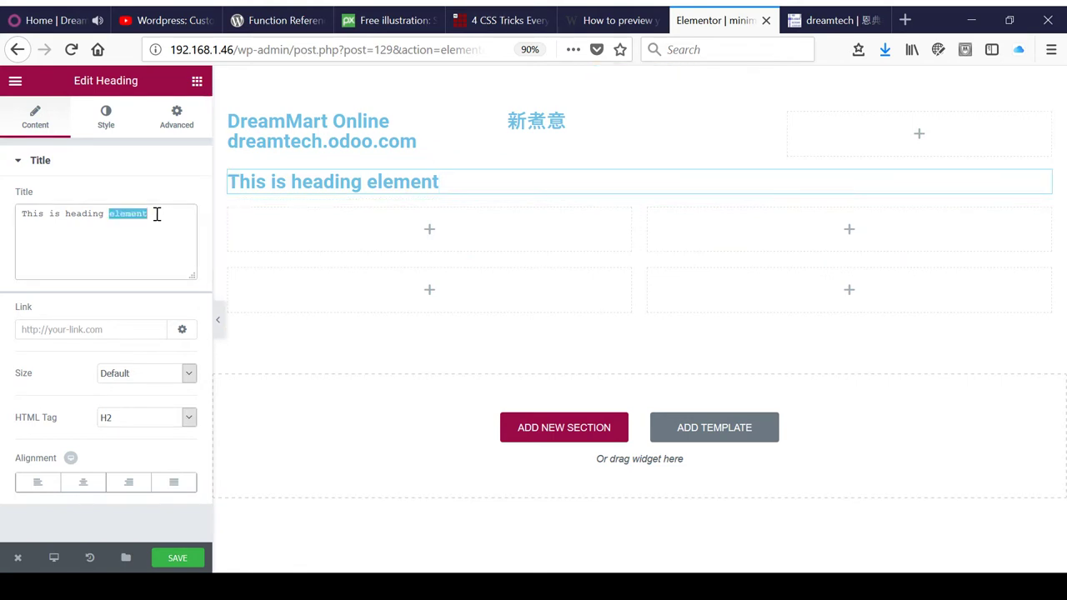
{"action": "type", "text": "Happ"}
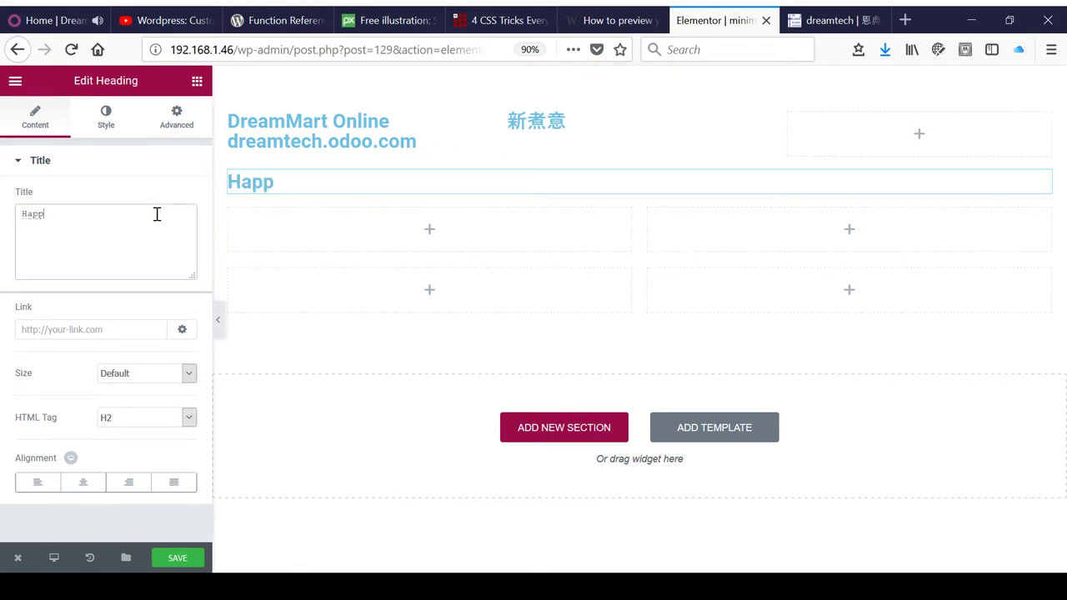
{"action": "type", "text": "Happ"}
{"action": "key", "text": "BackSpace"}
{"action": "key", "text": "BackSpace"}
{"action": "key", "text": "BackSpace"}
{"action": "key", "text": "BackSpace"}
Check the dreamtech banner's wording and set the second-row heading's title to "Chinese New Year Special".
{"action": "left_click", "coordinate": [838, 20]}
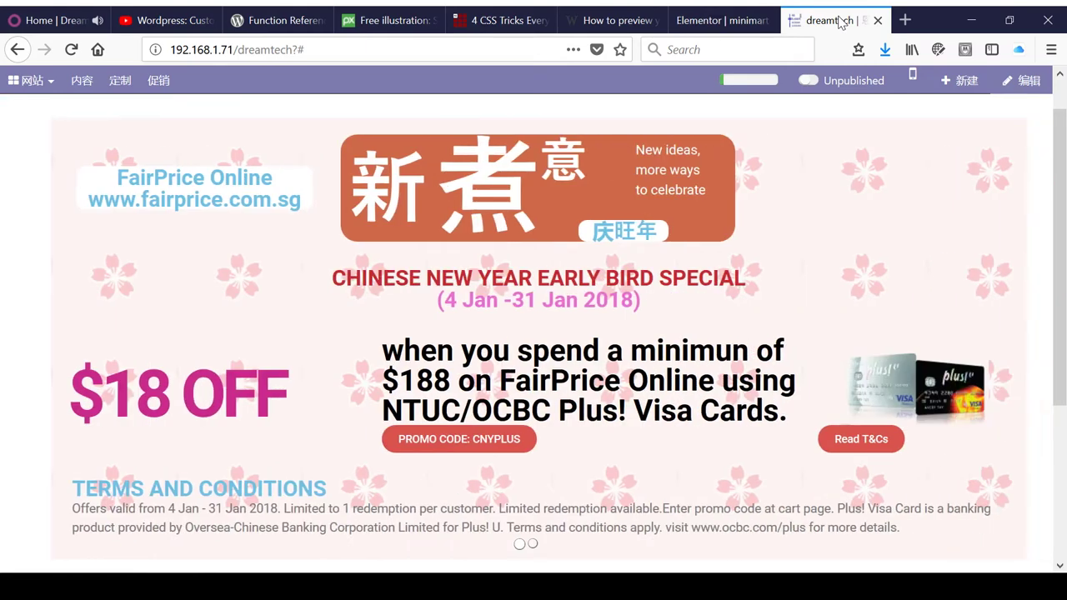
{"action": "left_click", "coordinate": [717, 22]}
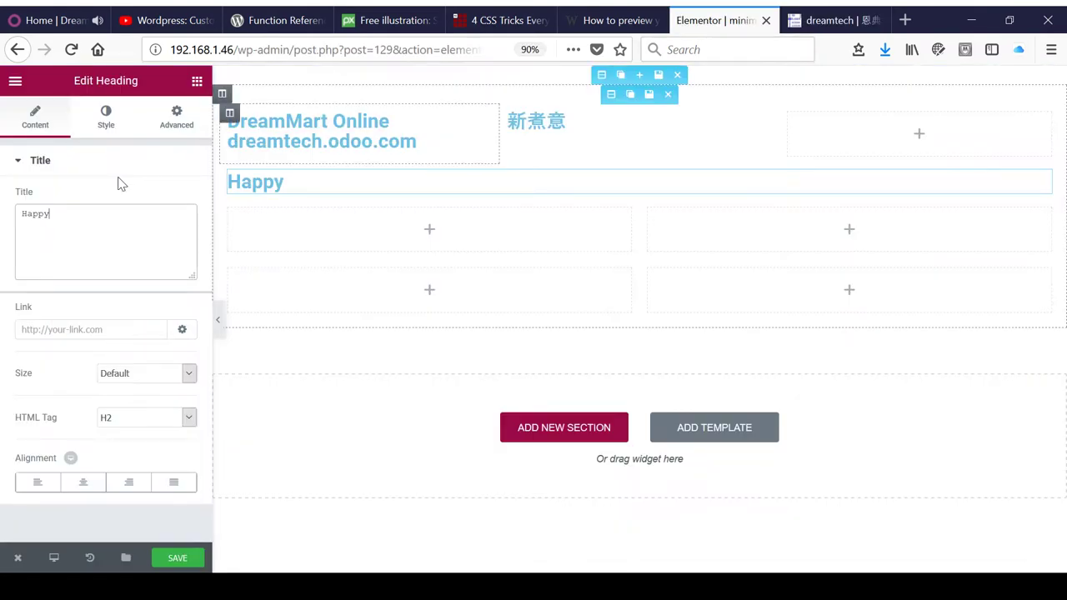
{"action": "double_click", "coordinate": [93, 219]}
{"action": "type", "text": "Ch"}
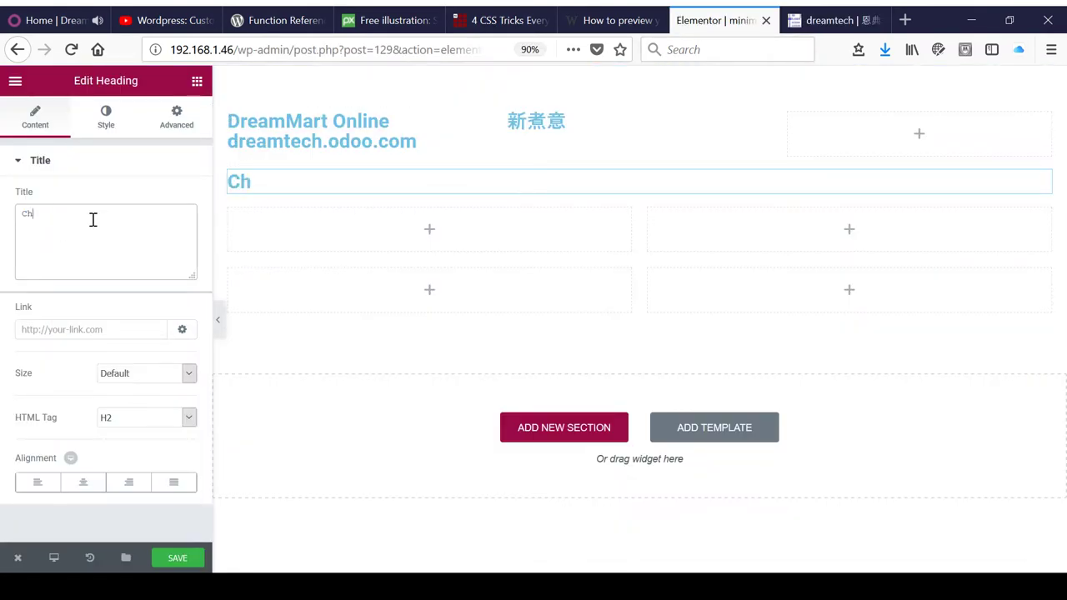
{"action": "type", "text": "inese Ne"}
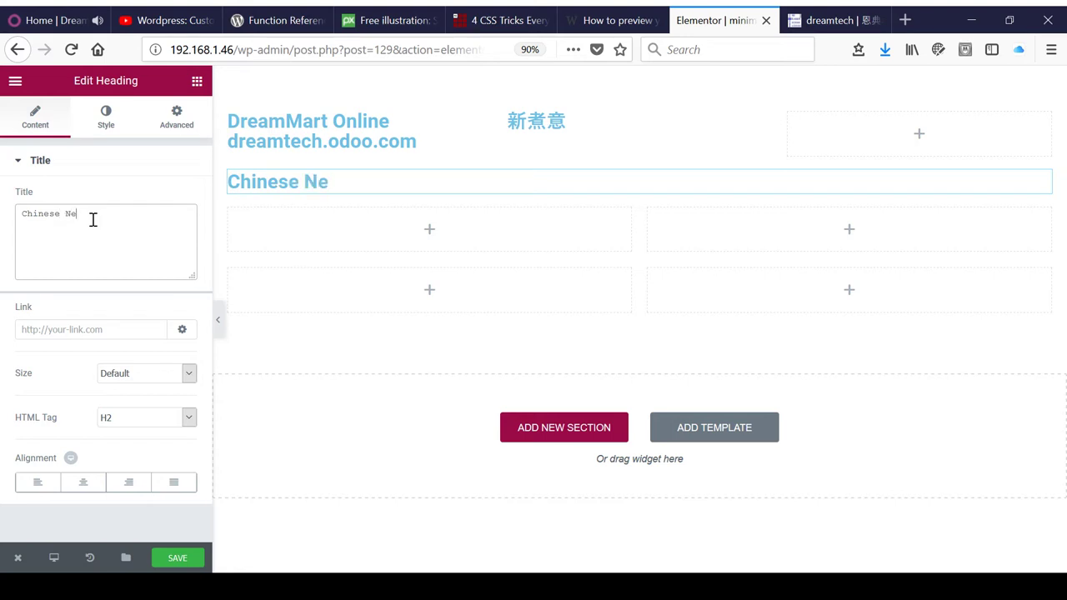
{"action": "type", "text": "wyea"}
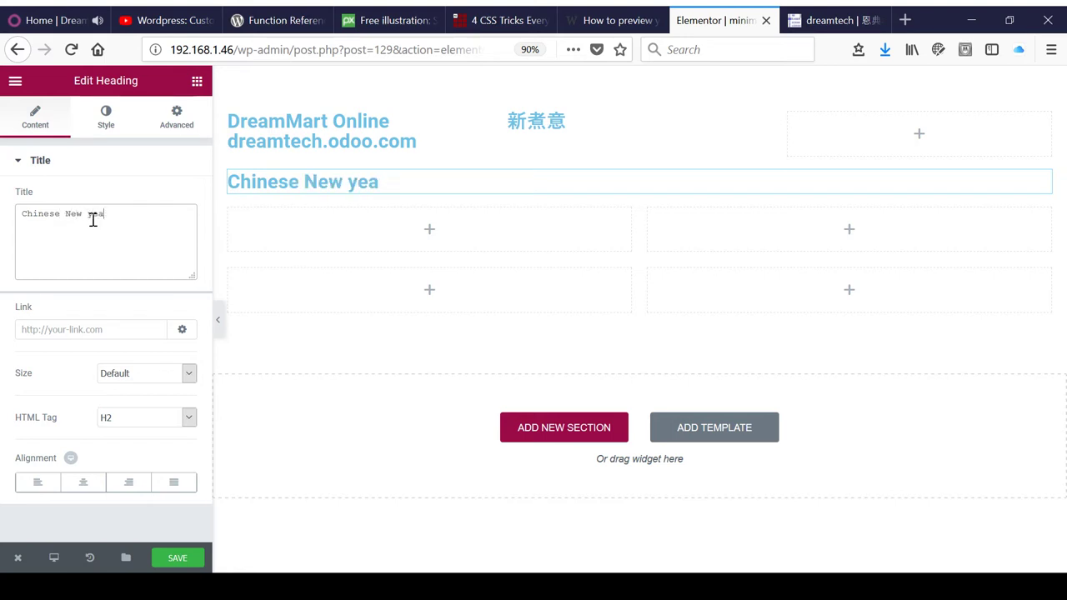
{"action": "key", "text": "BackSpace"}
{"action": "key", "text": "BackSpace"}
{"action": "key", "text": "BackSpace"}
{"action": "type", "text": "Year Special"}
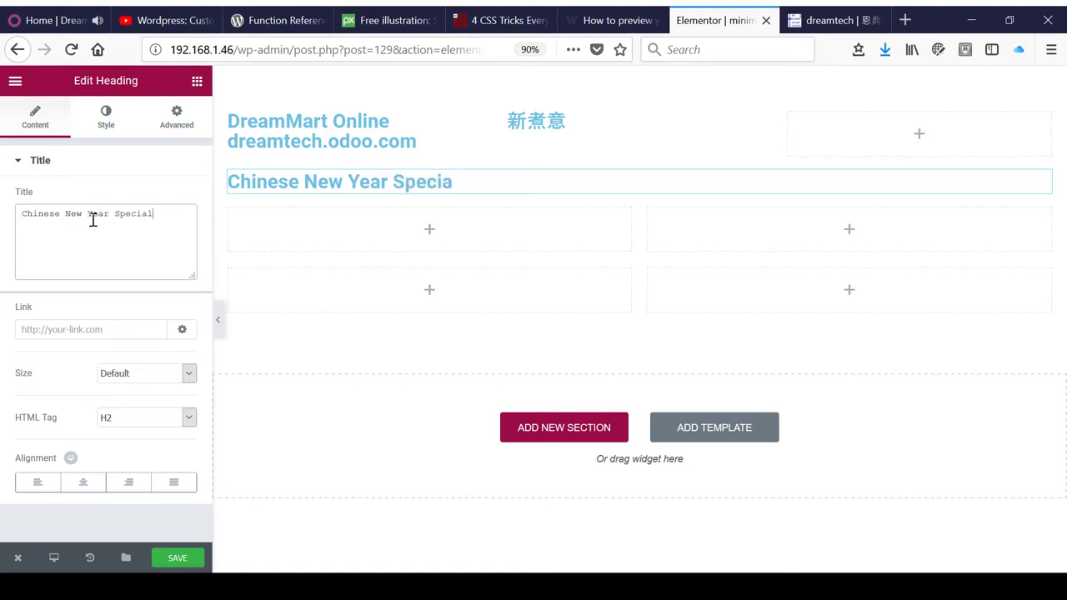
Add the dates "4 Jan - 16 Jan 2018" to the second-row heading on a separate line below the title text.
{"action": "type", "text": " 4"}
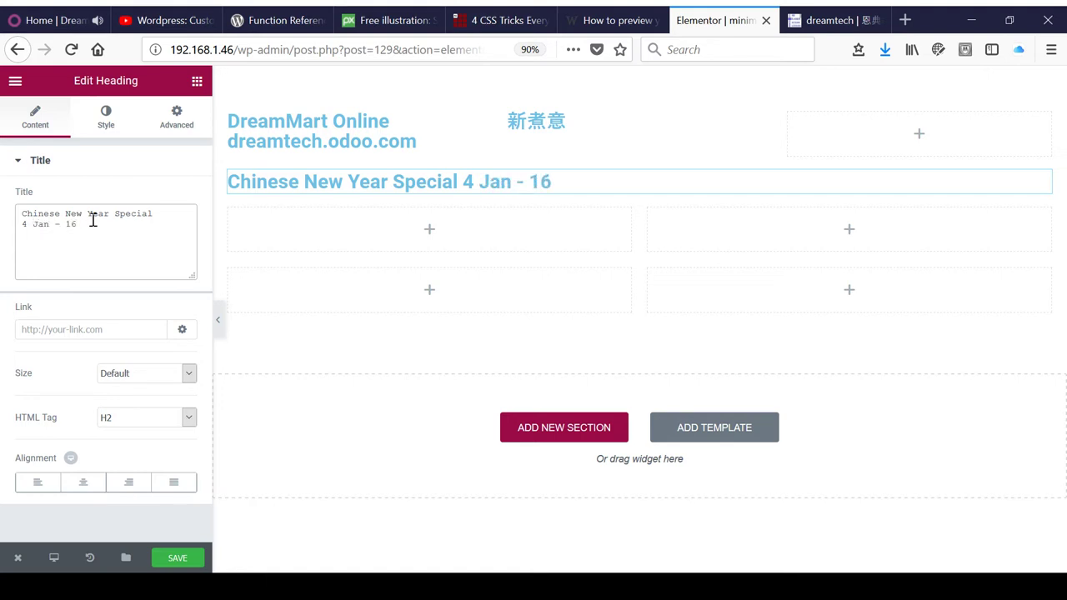
{"action": "type", "text": "Jan - 16 Jan 2018"}
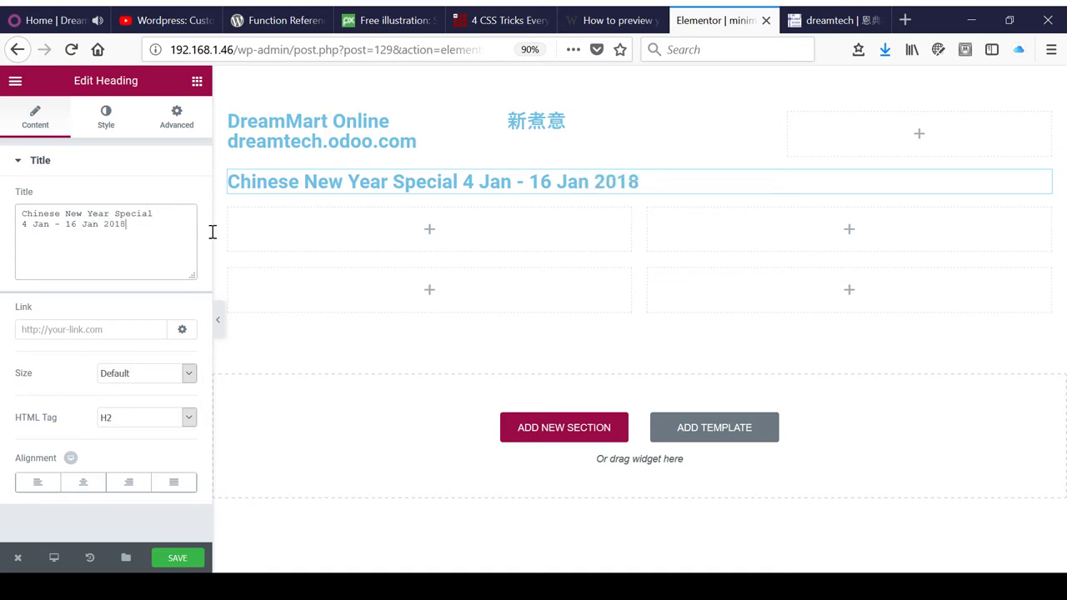
{"action": "left_click", "coordinate": [464, 182]}
{"action": "key", "text": "Return"}
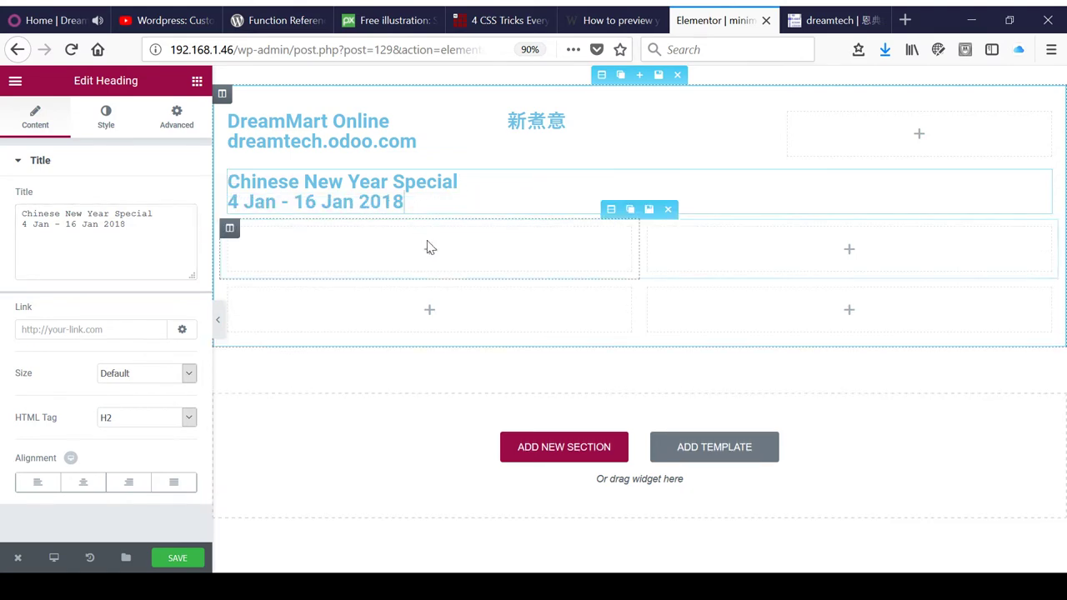
Check the dreamtech banner's Chinese New Year slide and duplicate the third row's first column to make a three-column row.
{"action": "left_click", "coordinate": [823, 23]}
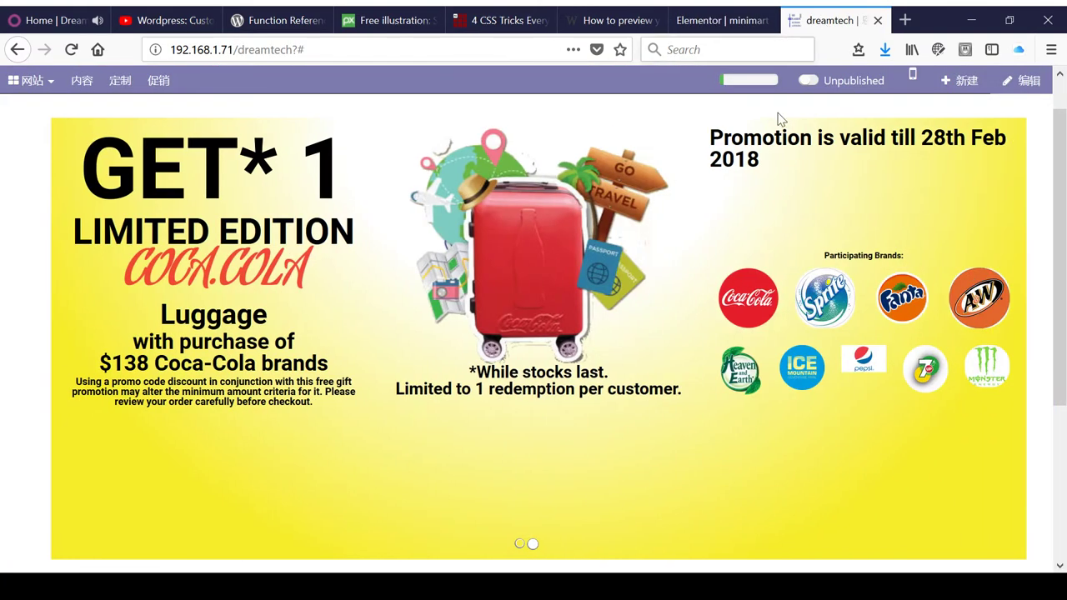
{"action": "left_click", "coordinate": [520, 546]}
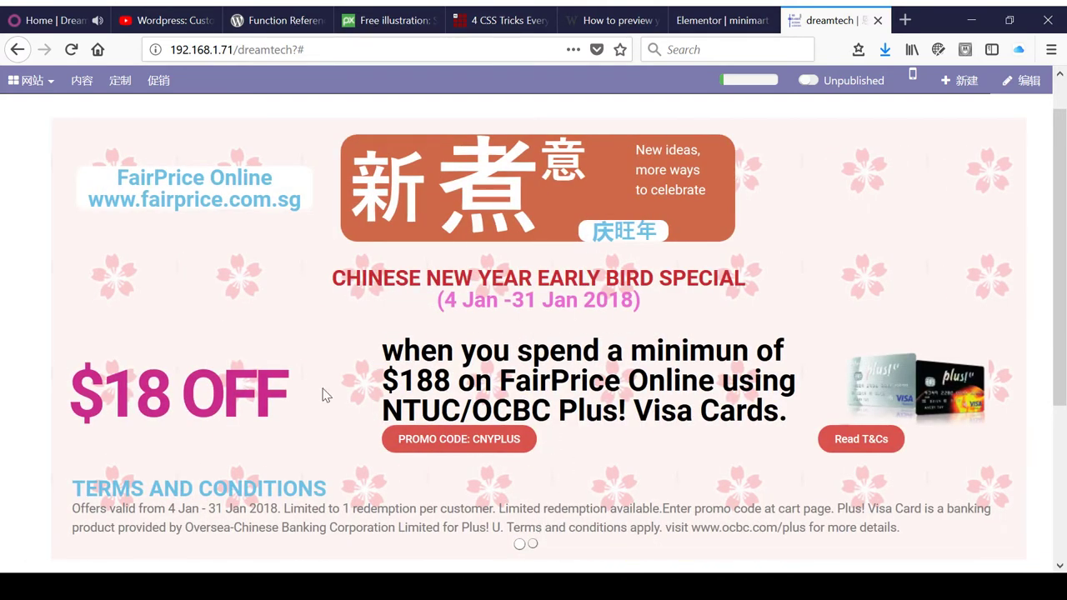
{"action": "left_click", "coordinate": [709, 19]}
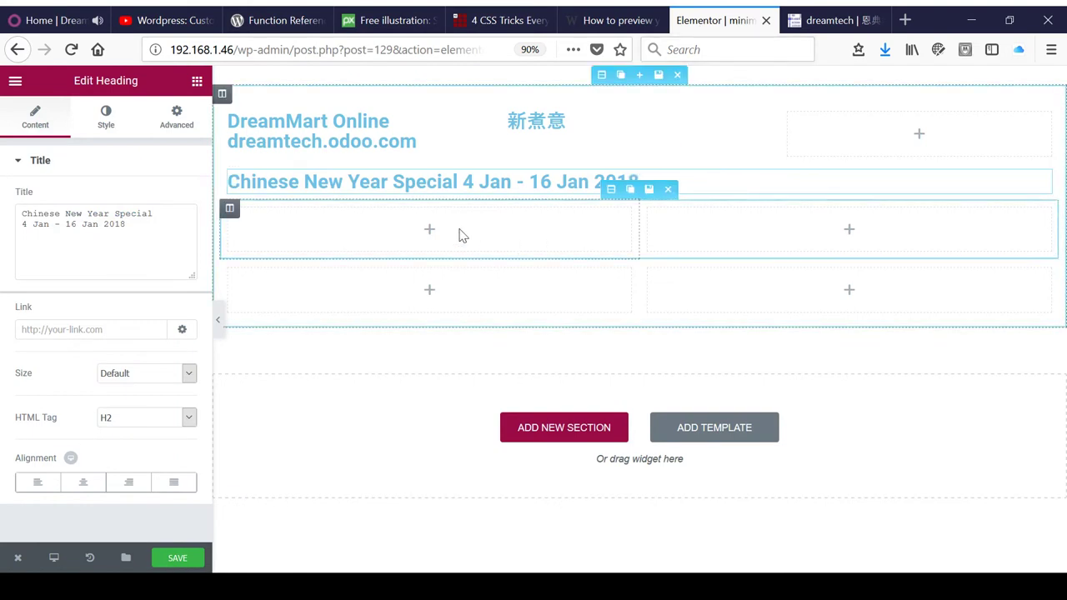
{"action": "mouse_move", "coordinate": [231, 209]}
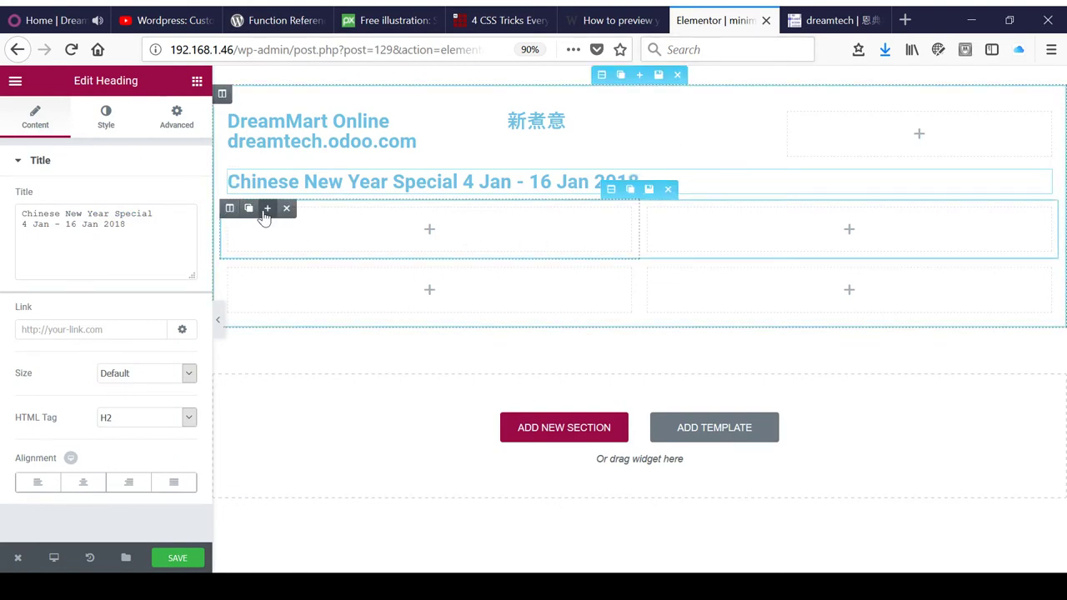
{"action": "left_click", "coordinate": [252, 211]}
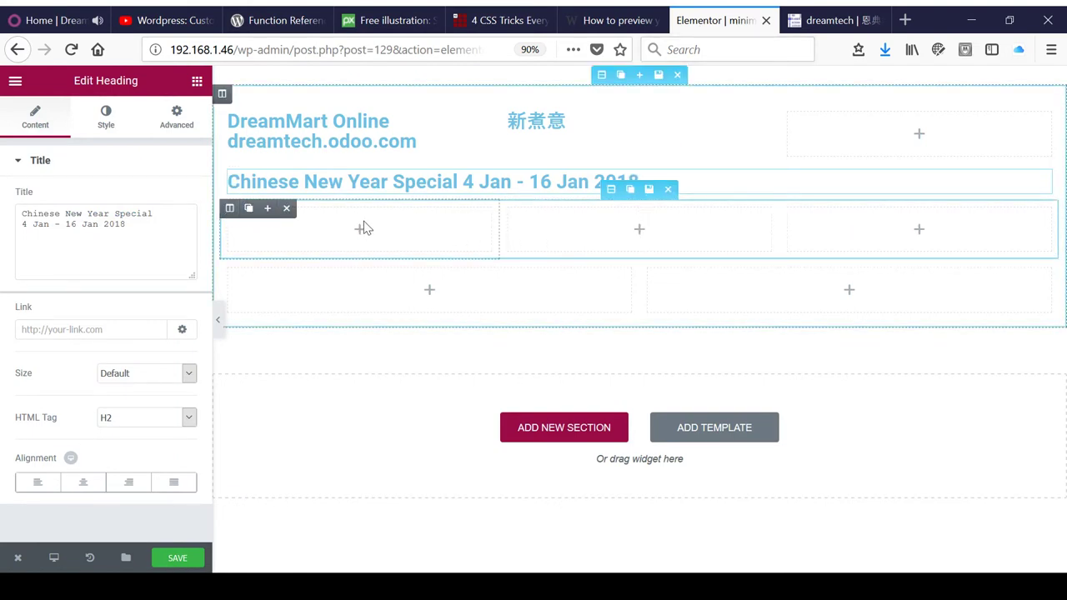
Insert a Heading in the third row's first column and set its title to "$18off".
{"action": "left_click", "coordinate": [303, 226]}
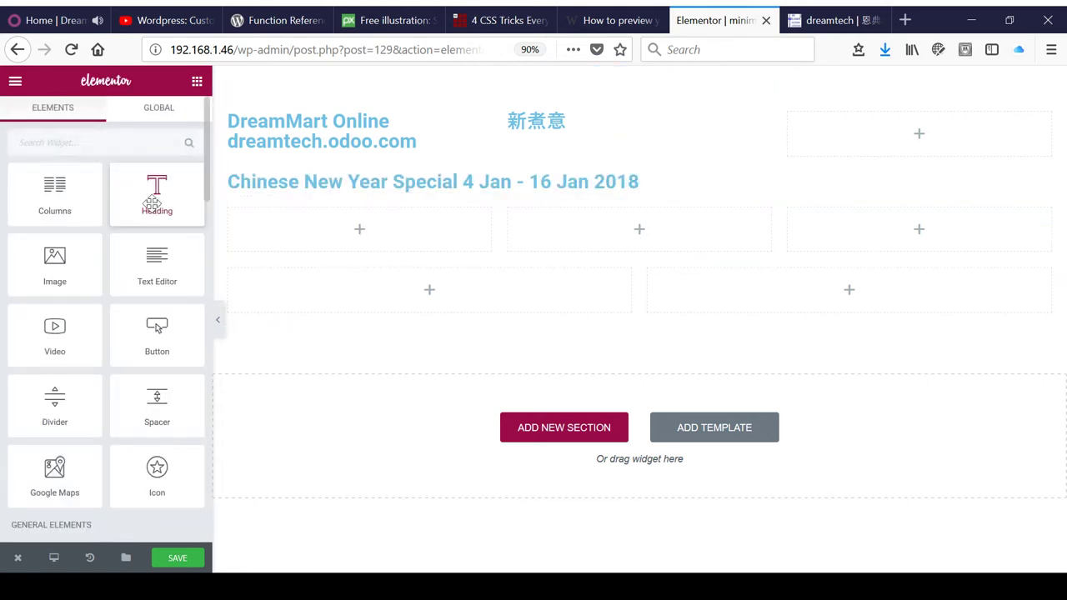
{"action": "left_click_drag", "start_coordinate": [155, 207], "coordinate": [367, 232]}
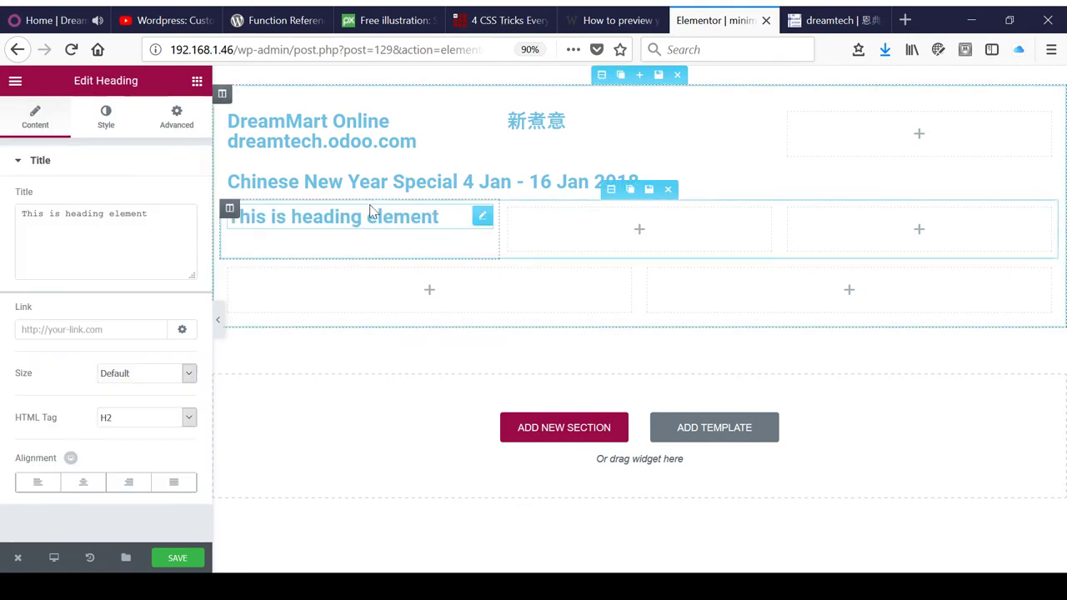
{"action": "triple_click", "coordinate": [172, 230]}
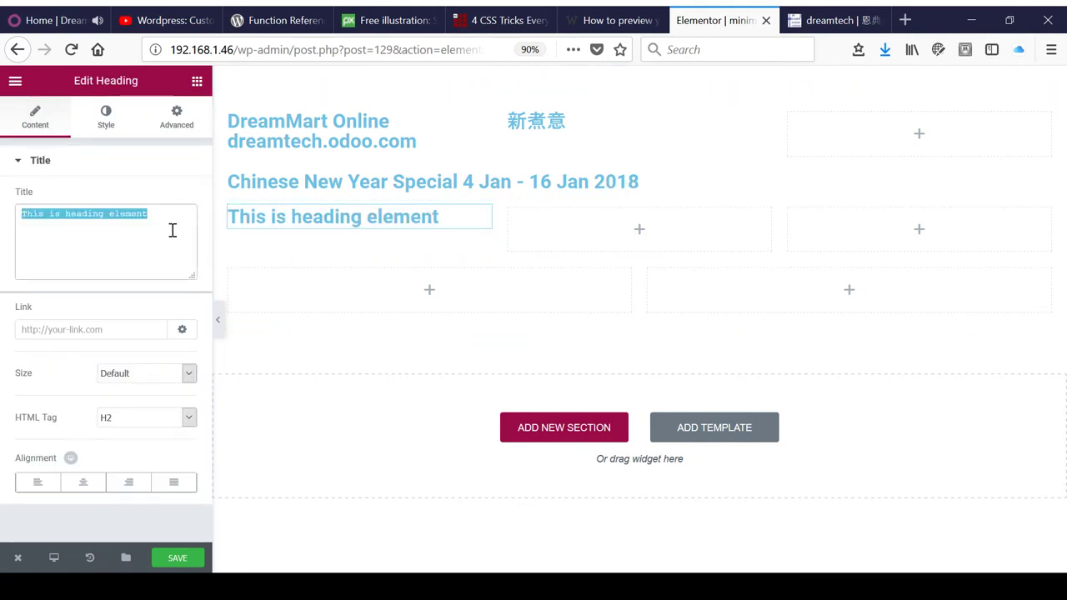
{"action": "type", "text": "$18off"}
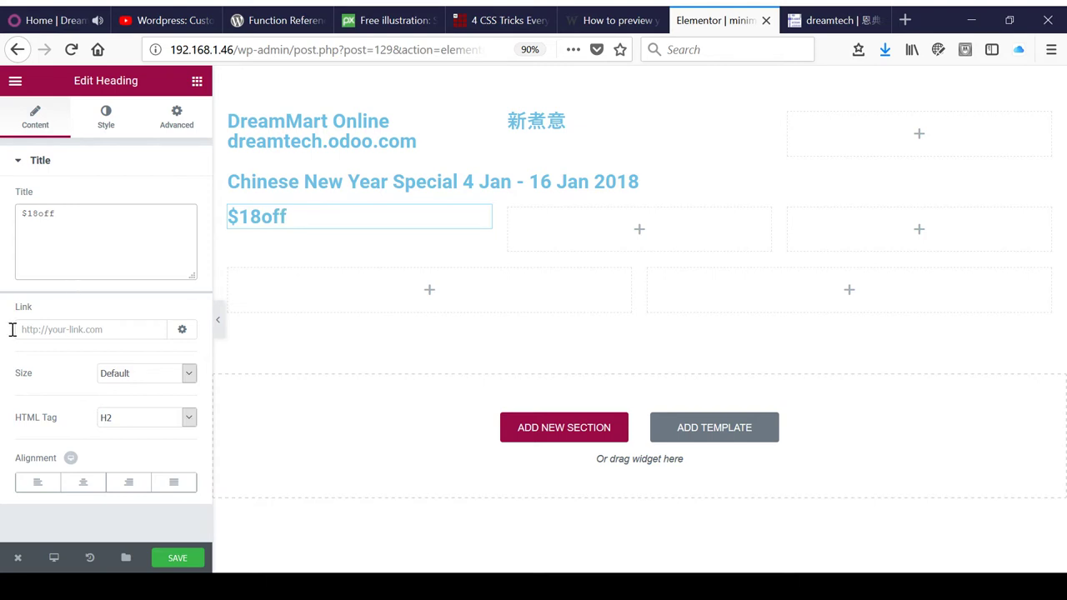
{"action": "left_click", "coordinate": [821, 23]}
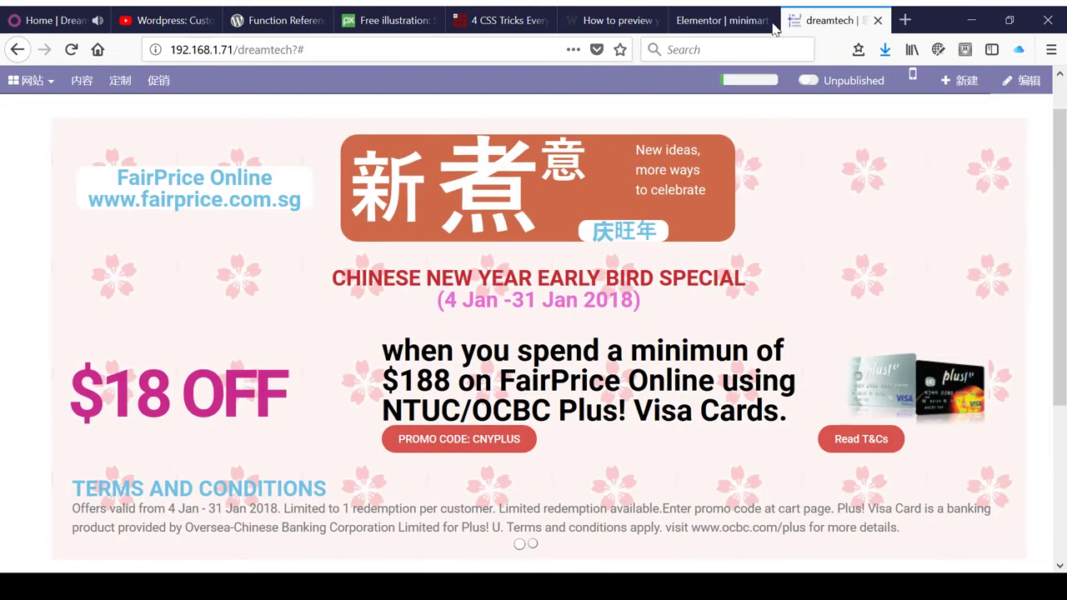
{"action": "left_click", "coordinate": [722, 27]}
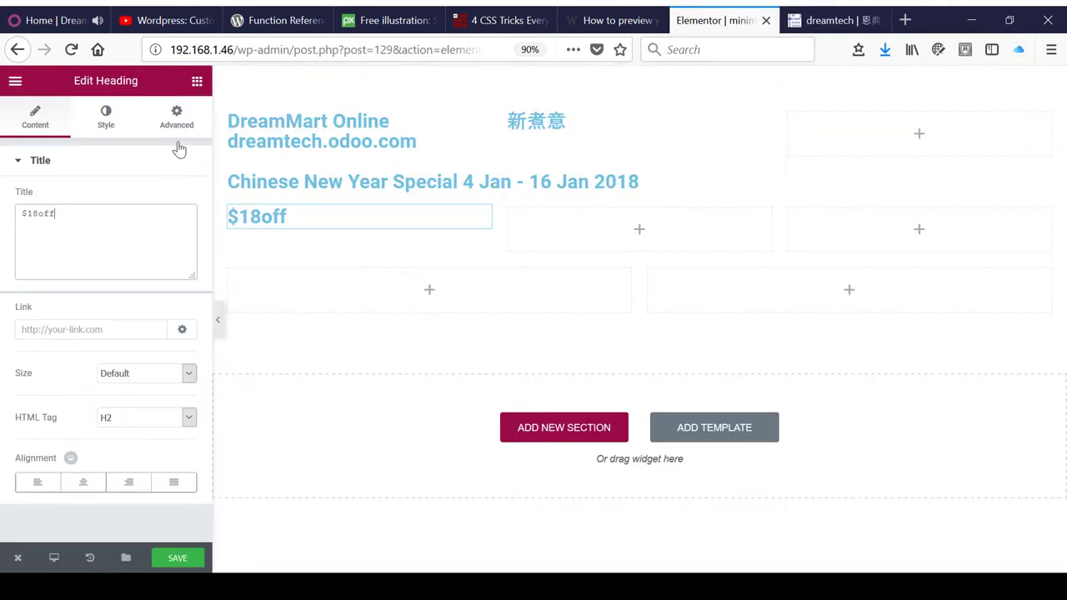
{"action": "left_click", "coordinate": [196, 81]}
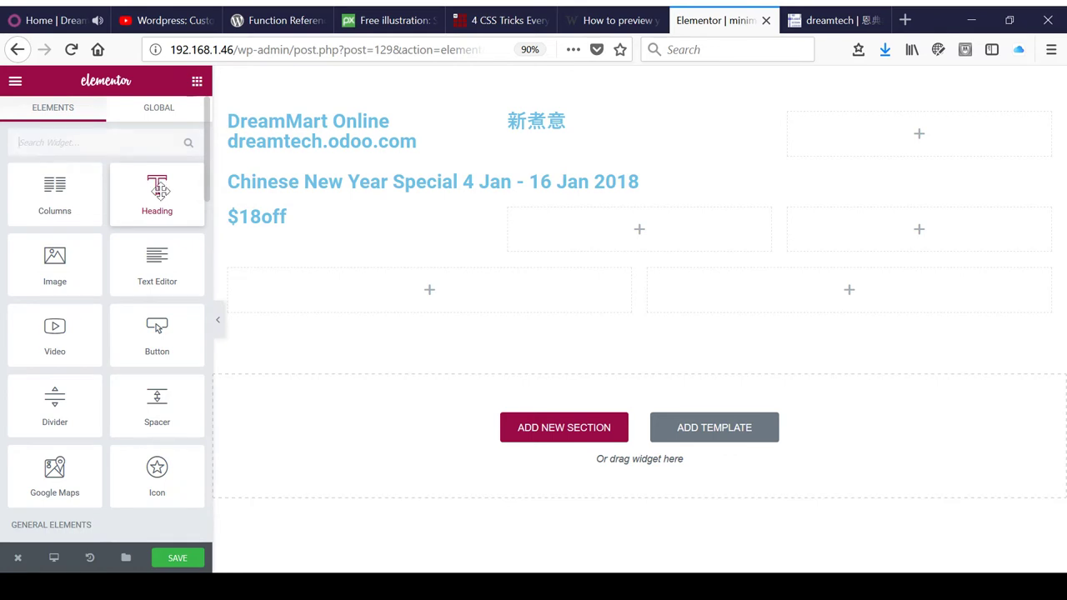
{"action": "left_click_drag", "start_coordinate": [177, 216], "coordinate": [434, 193]}
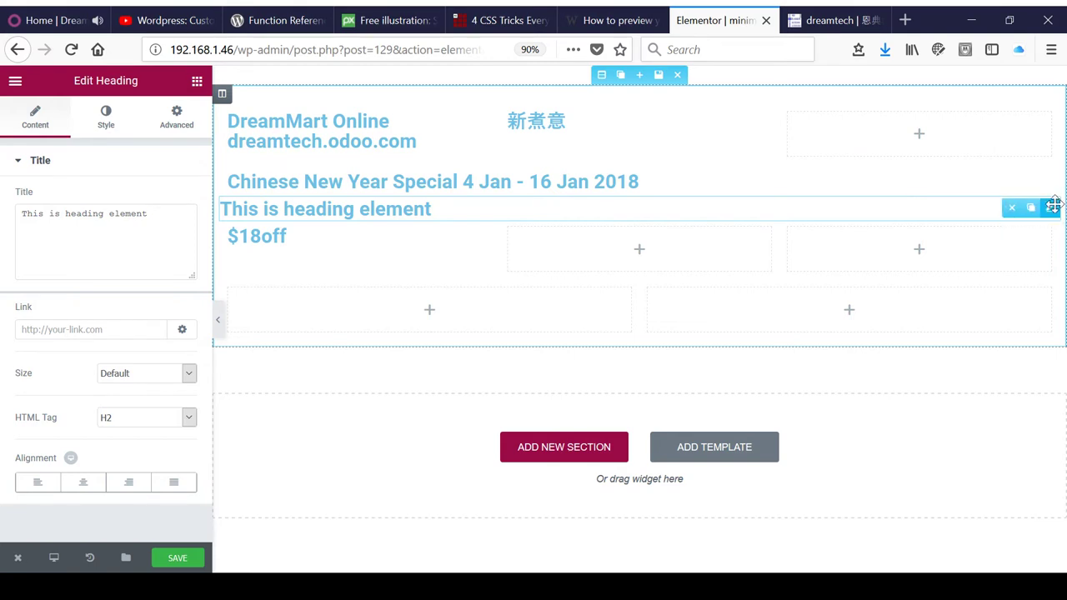
{"action": "key", "text": "Delete"}
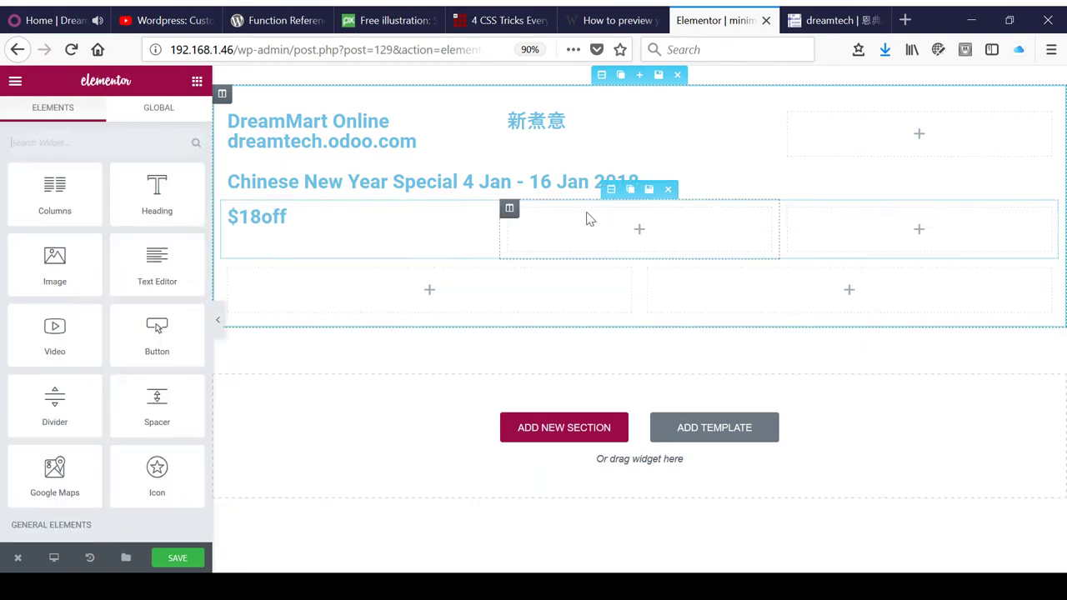
Insert a Heading in the third row's middle column and replace its placeholder title with "when you spend minimum of".
{"action": "left_click_drag", "start_coordinate": [155, 209], "coordinate": [581, 235]}
{"action": "triple_click", "coordinate": [178, 219]}
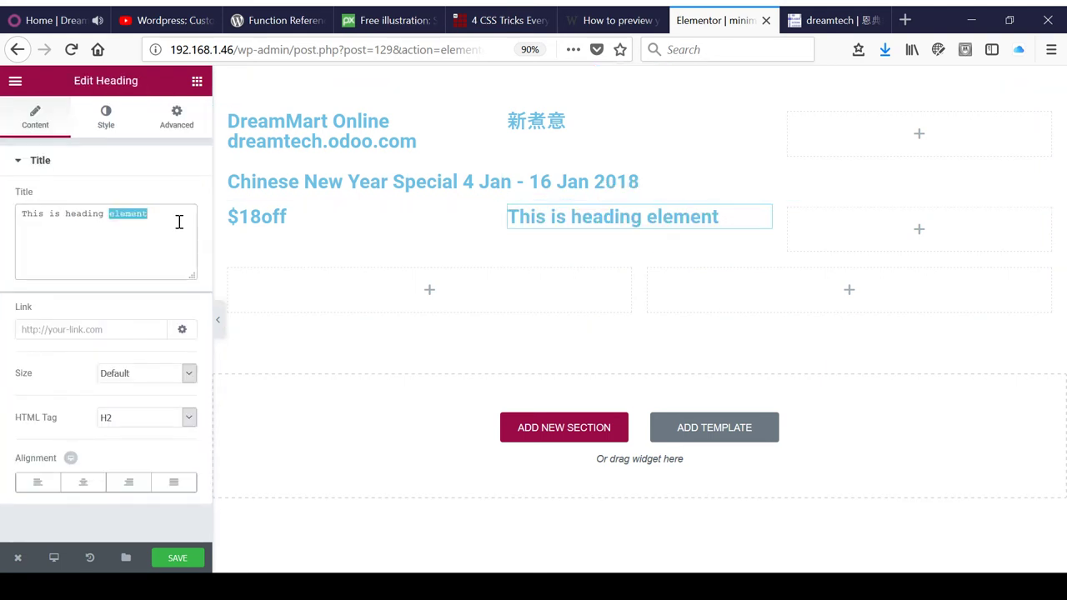
{"action": "type", "text": "when"}
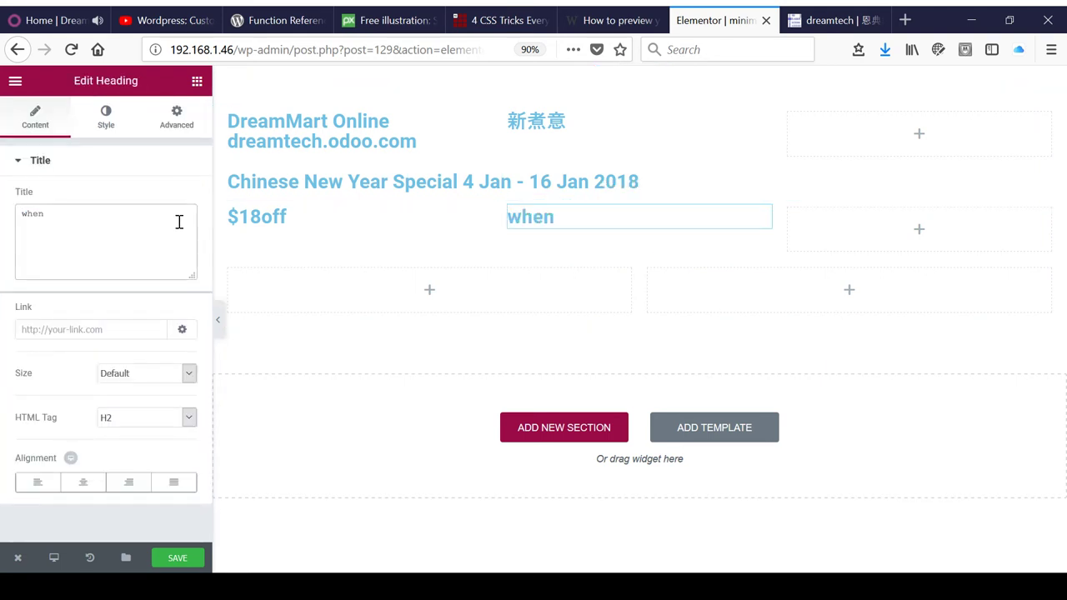
{"action": "type", "text": " you spen"}
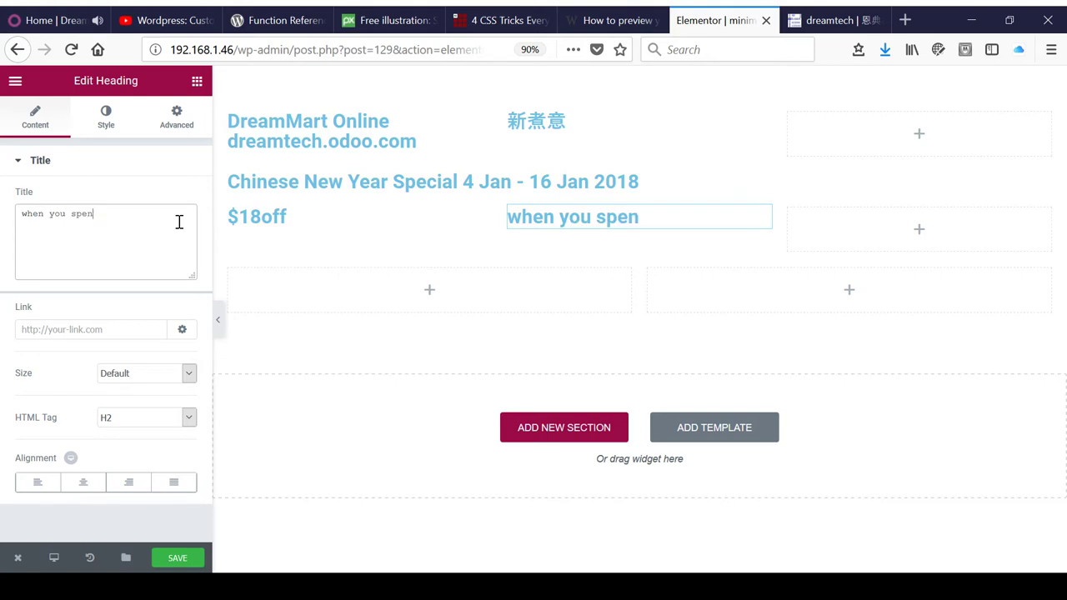
{"action": "type", "text": "d mini"}
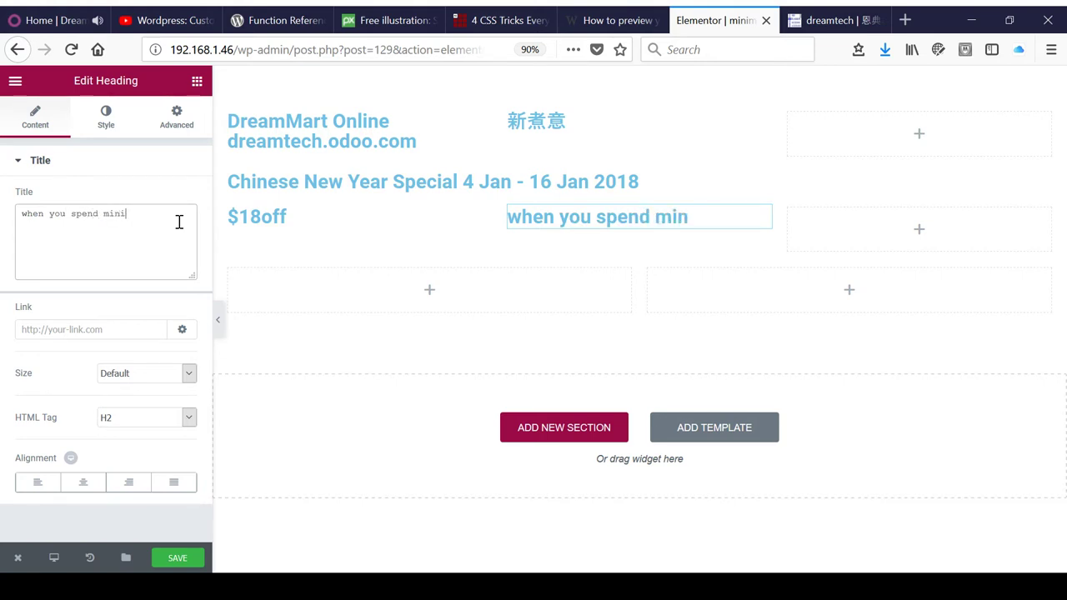
{"action": "type", "text": "mum"}
Check the dreamtech banner's offer wording and continue the middle heading's title with "$188 dreammart online".
{"action": "left_click", "coordinate": [818, 27]}
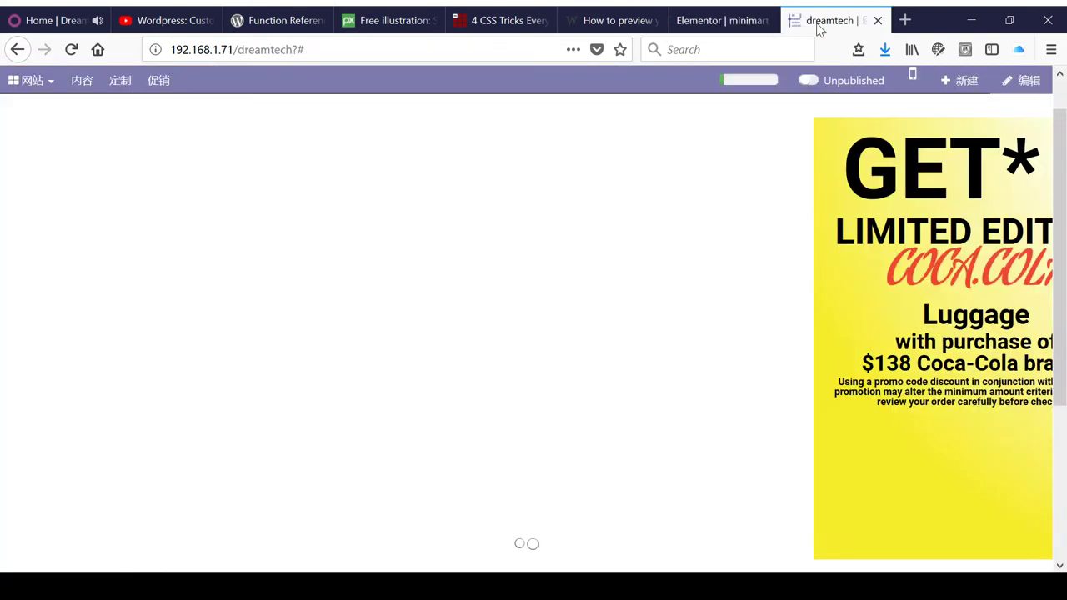
{"action": "left_click", "coordinate": [521, 545]}
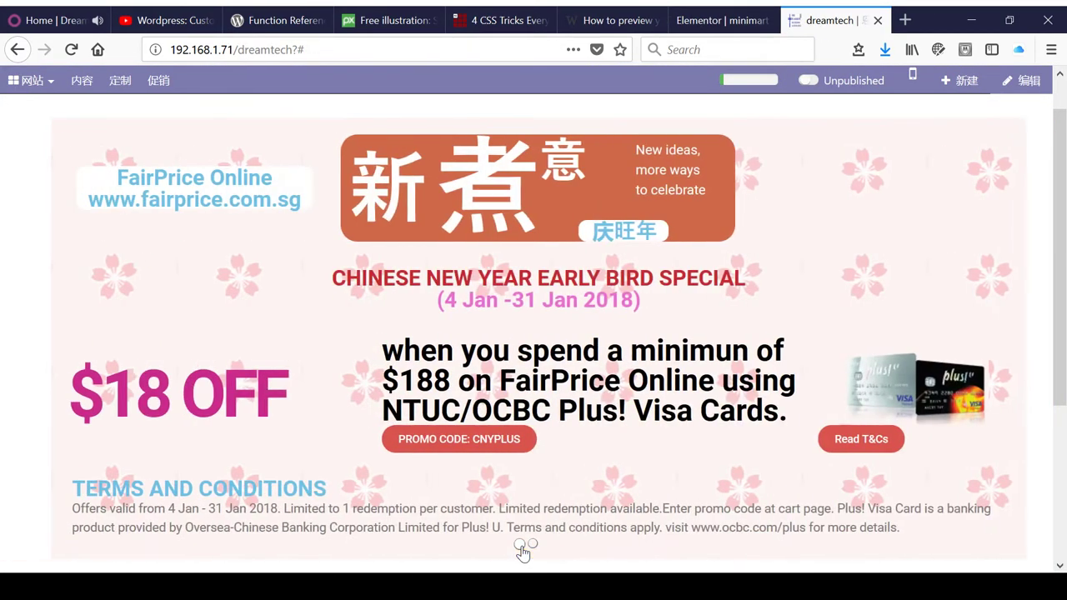
{"action": "left_click", "coordinate": [734, 18]}
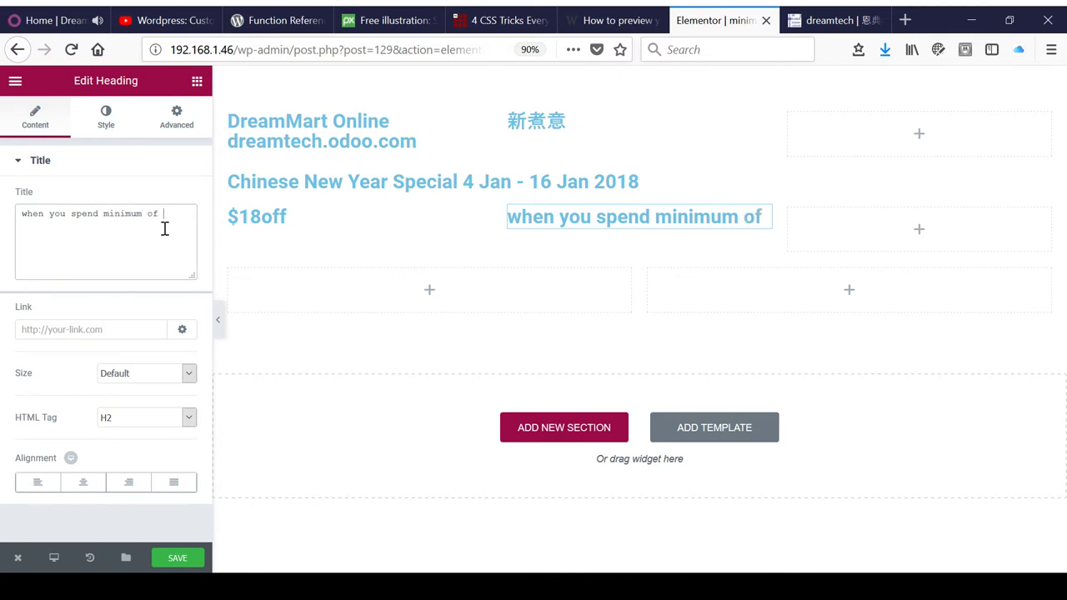
{"action": "type", "text": "$188"}
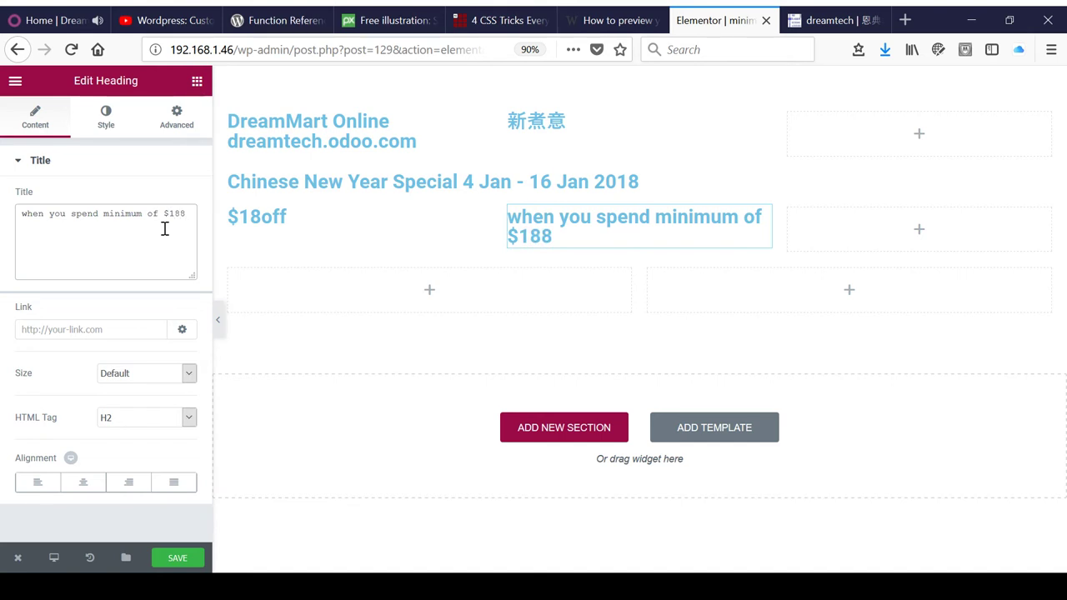
{"action": "type", "text": " dream"}
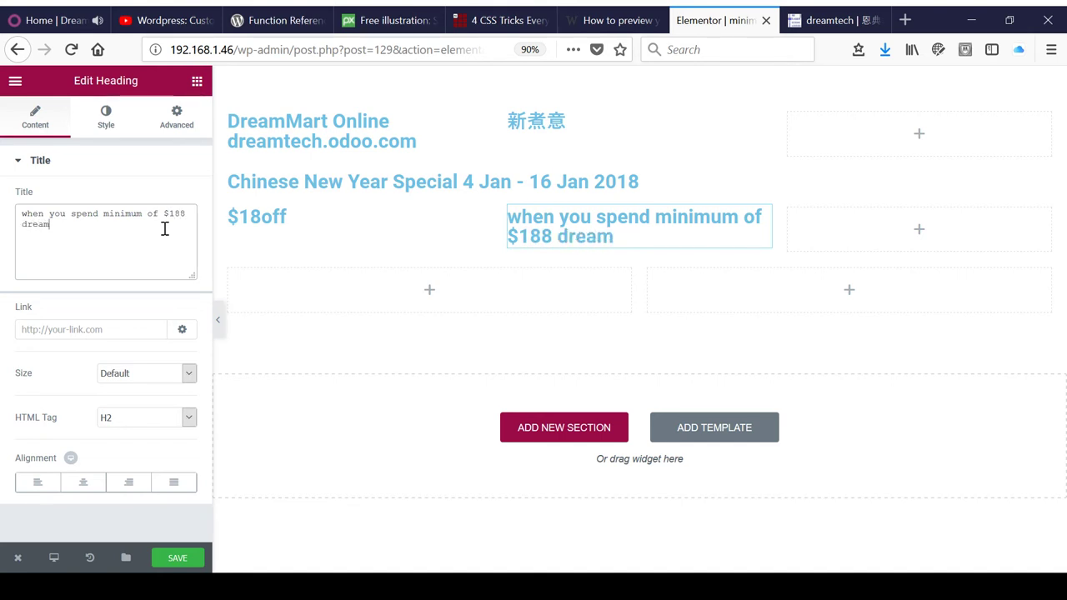
{"action": "key", "text": "BackSpace"}
{"action": "key", "text": "BackSpace"}
{"action": "key", "text": "BackSpace"}
{"action": "key", "text": "BackSpace"}
{"action": "key", "text": "BackSpace"}
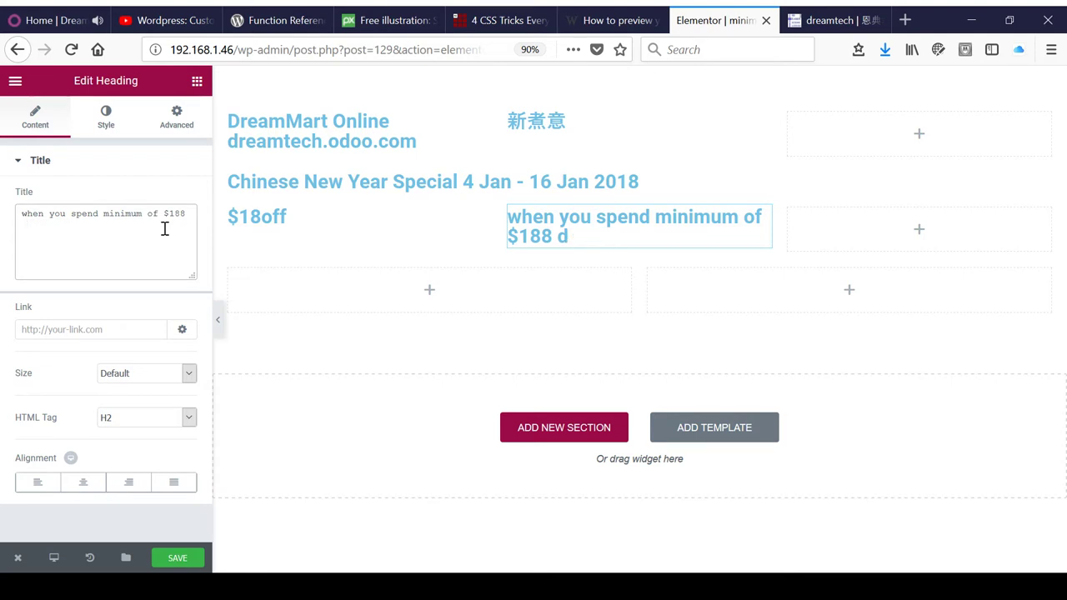
{"action": "type", "text": "dreammart"}
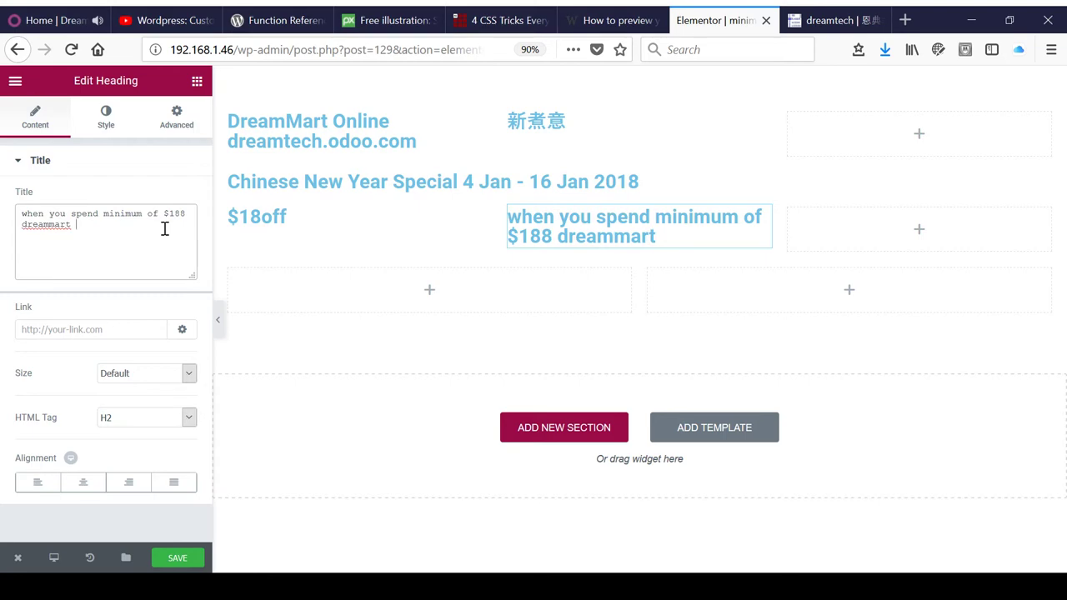
{"action": "type", "text": " online"}
Complete the middle heading's title by appending "using visa/master card" after "dreammart online".
{"action": "left_click", "coordinate": [845, 26]}
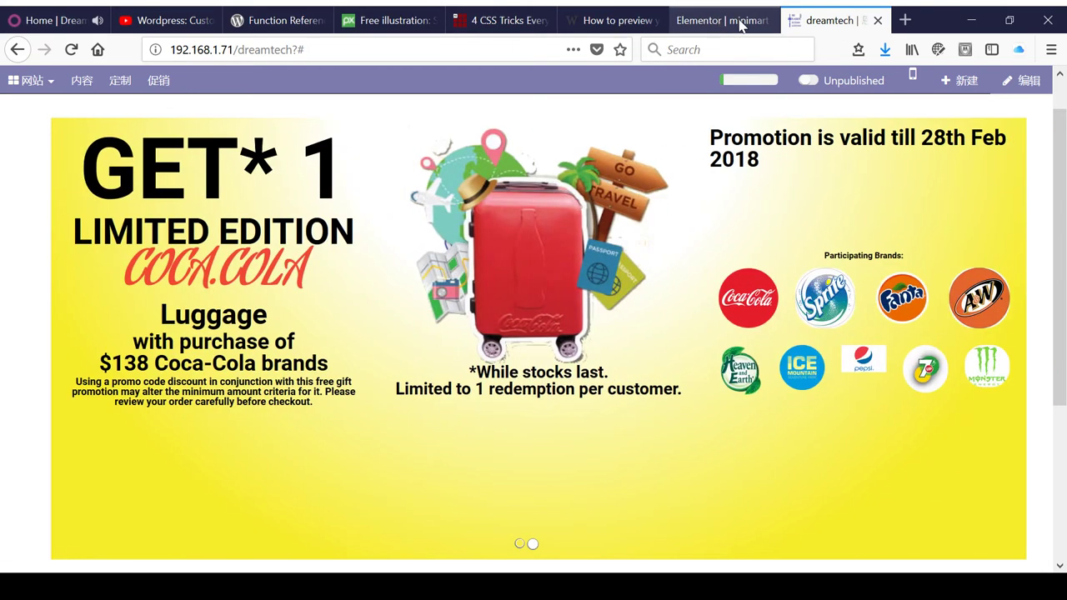
{"action": "left_click", "coordinate": [740, 25]}
{"action": "left_click", "coordinate": [810, 20]}
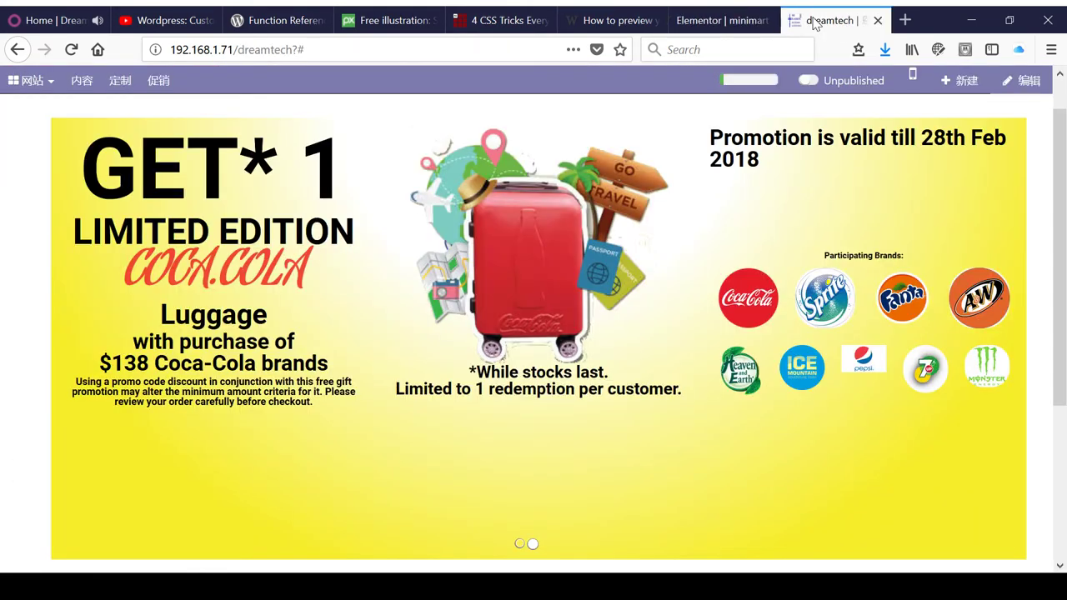
{"action": "left_click", "coordinate": [719, 20]}
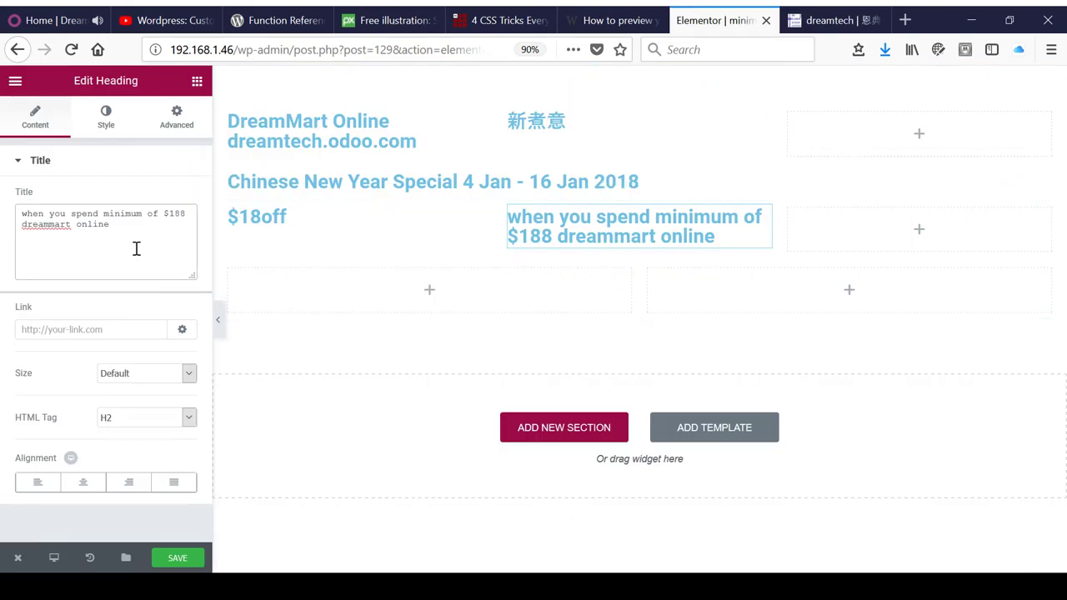
{"action": "type", "text": "ing"}
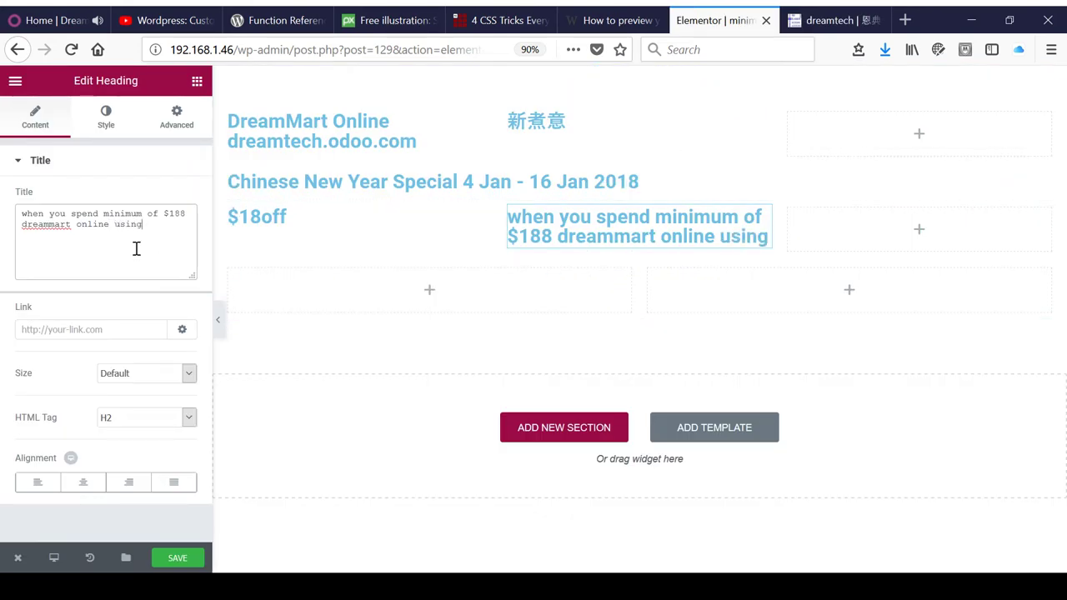
{"action": "type", "text": " vis"}
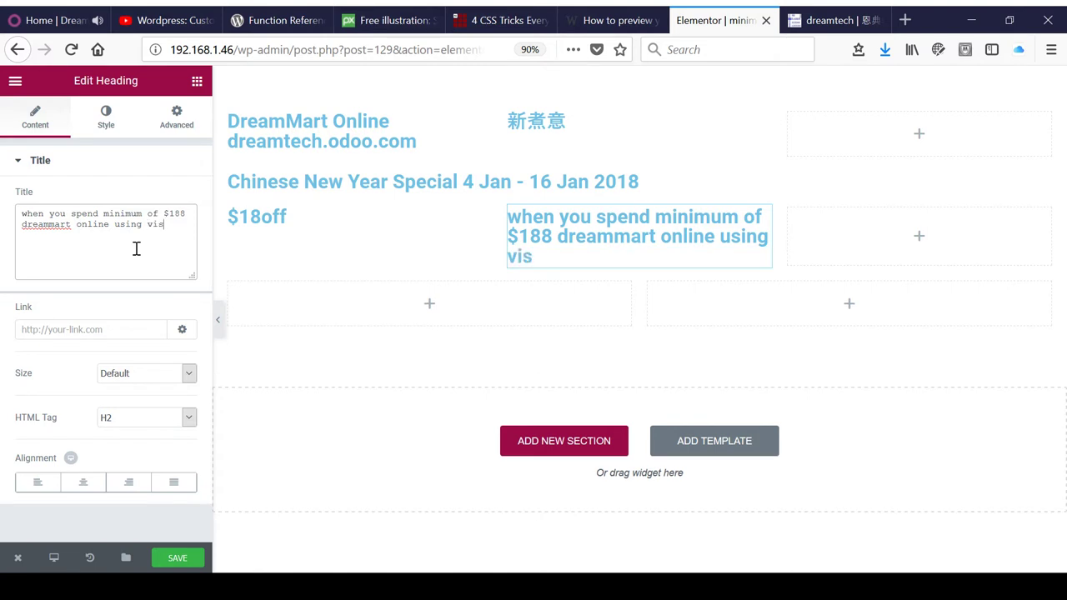
{"action": "type", "text": "a/master"}
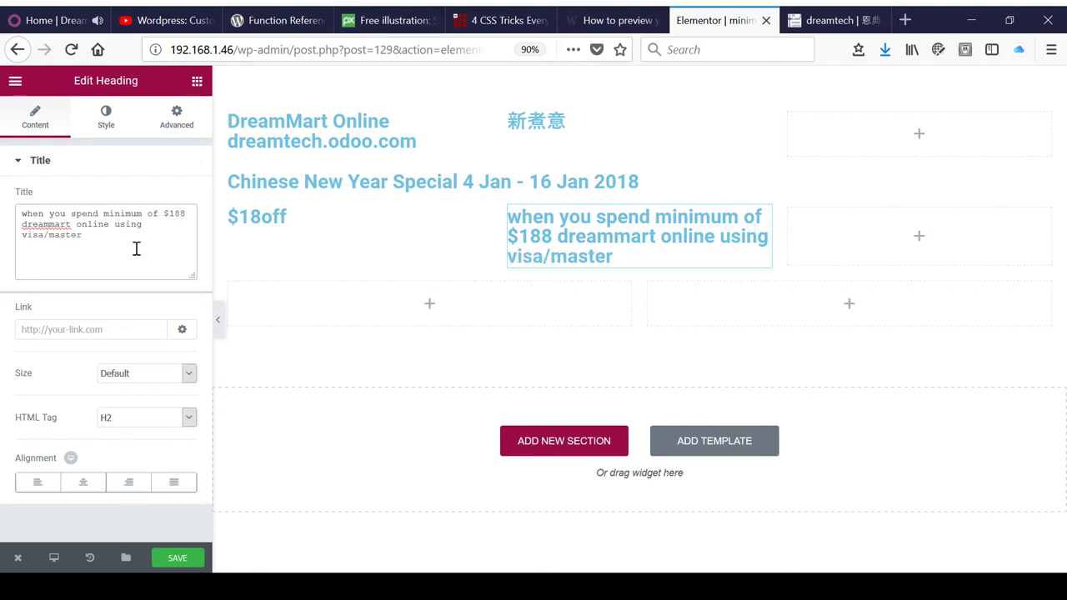
{"action": "type", "text": " card"}
Insert an Image widget in the empty third column of the third row, beside the spending-offer heading.
{"action": "left_click", "coordinate": [822, 18]}
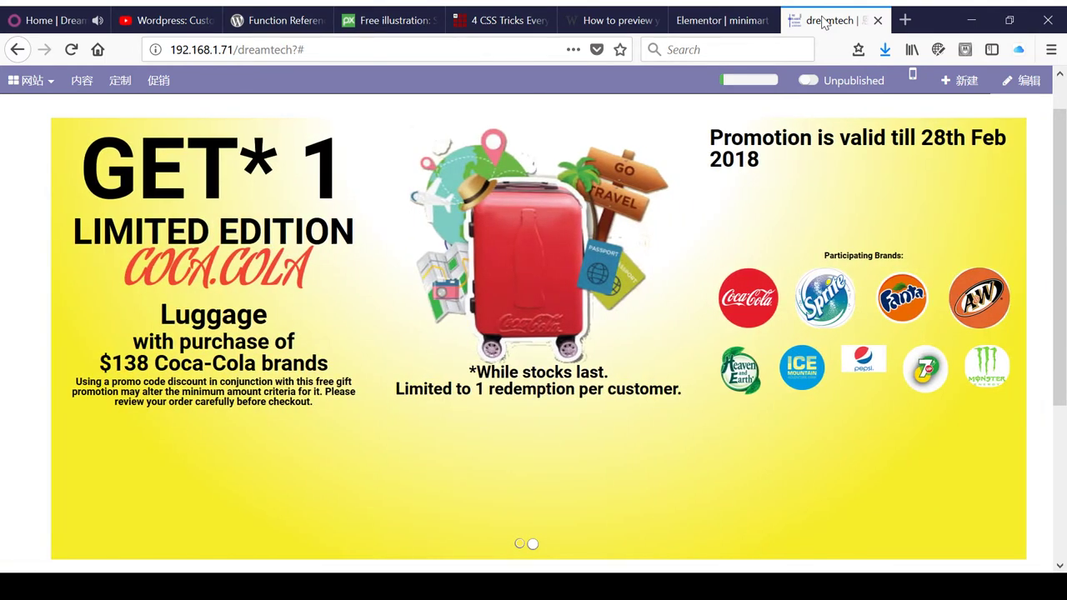
{"action": "left_click", "coordinate": [719, 20]}
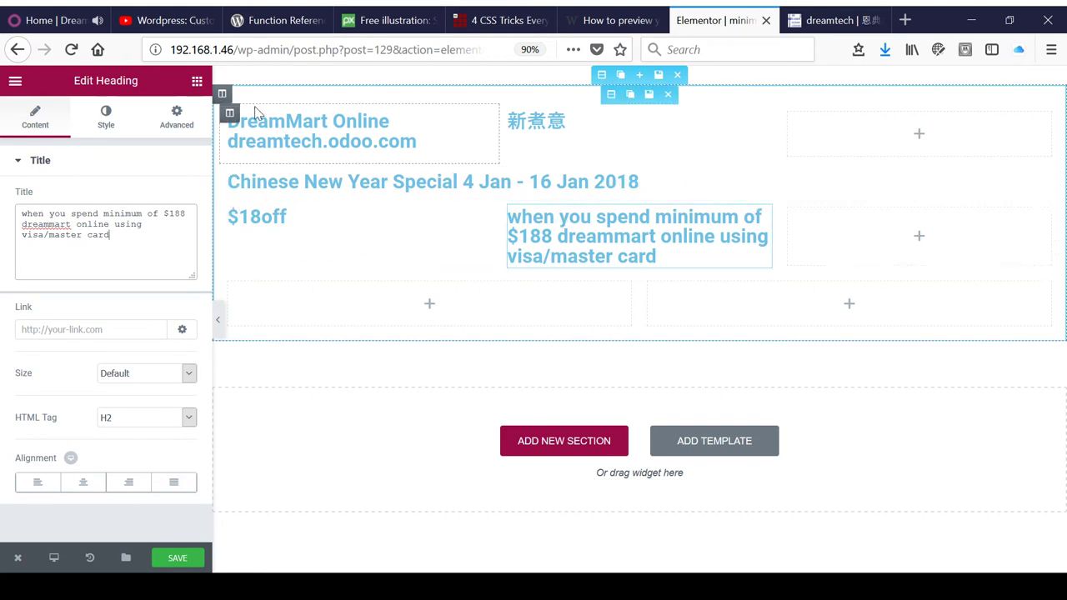
{"action": "left_click", "coordinate": [197, 81]}
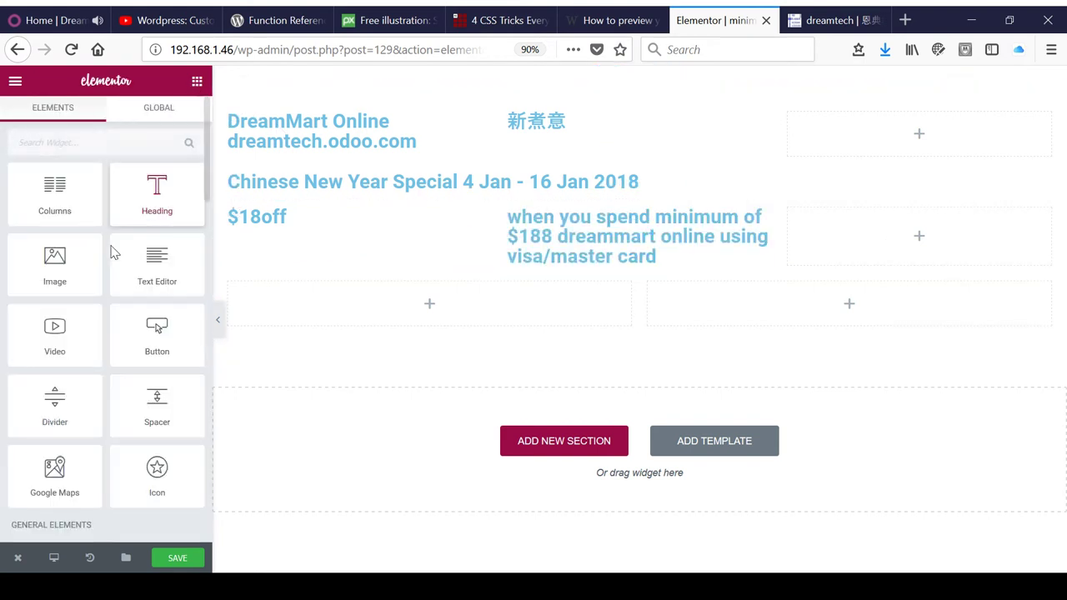
{"action": "left_click_drag", "start_coordinate": [873, 253], "coordinate": [864, 239]}
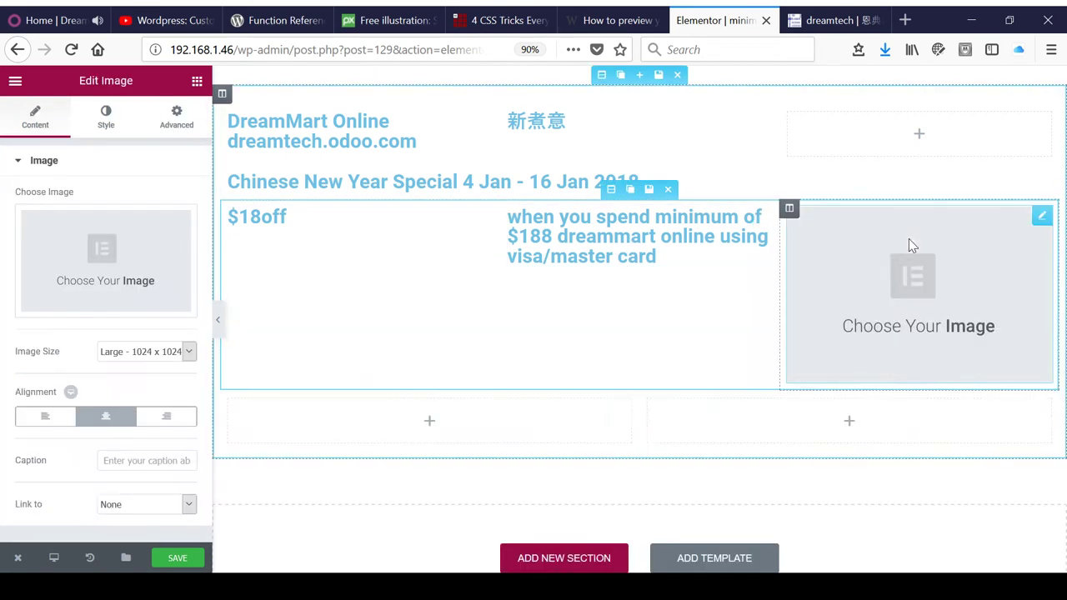
Set the third row's image to the picture of the two Visa plus! cards from the media library.
{"action": "left_click", "coordinate": [114, 270]}
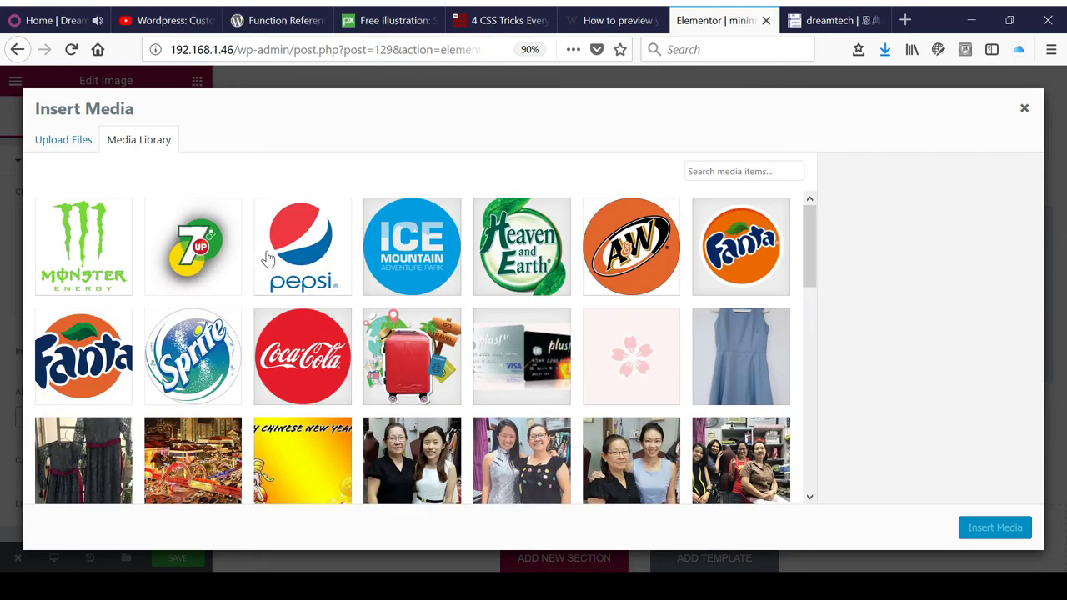
{"action": "left_click", "coordinate": [540, 336]}
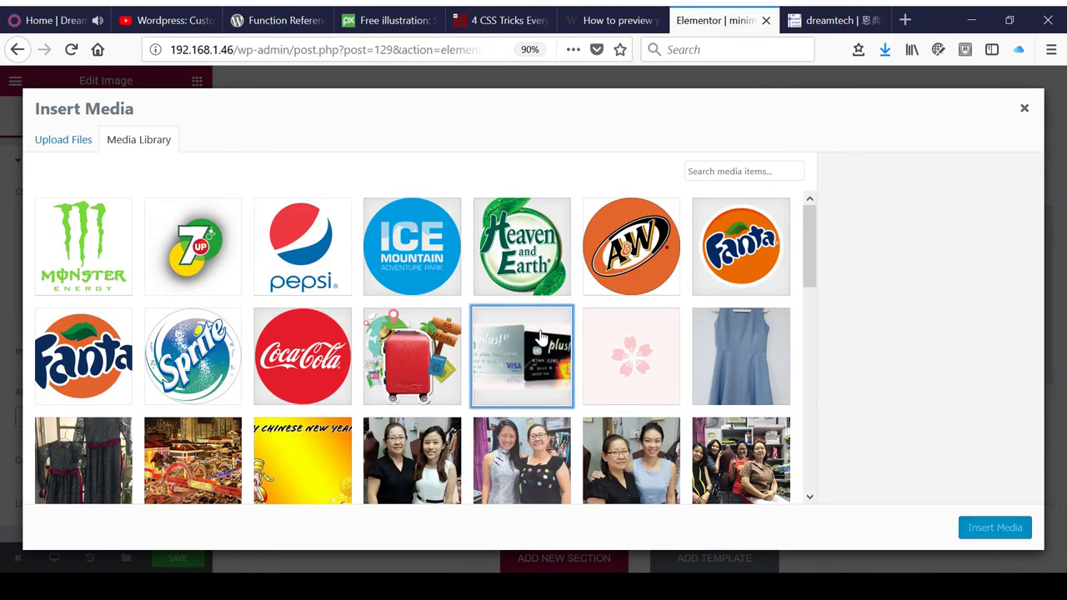
{"action": "left_click", "coordinate": [1013, 529]}
{"action": "left_click", "coordinate": [521, 389]}
{"action": "left_click", "coordinate": [995, 528]}
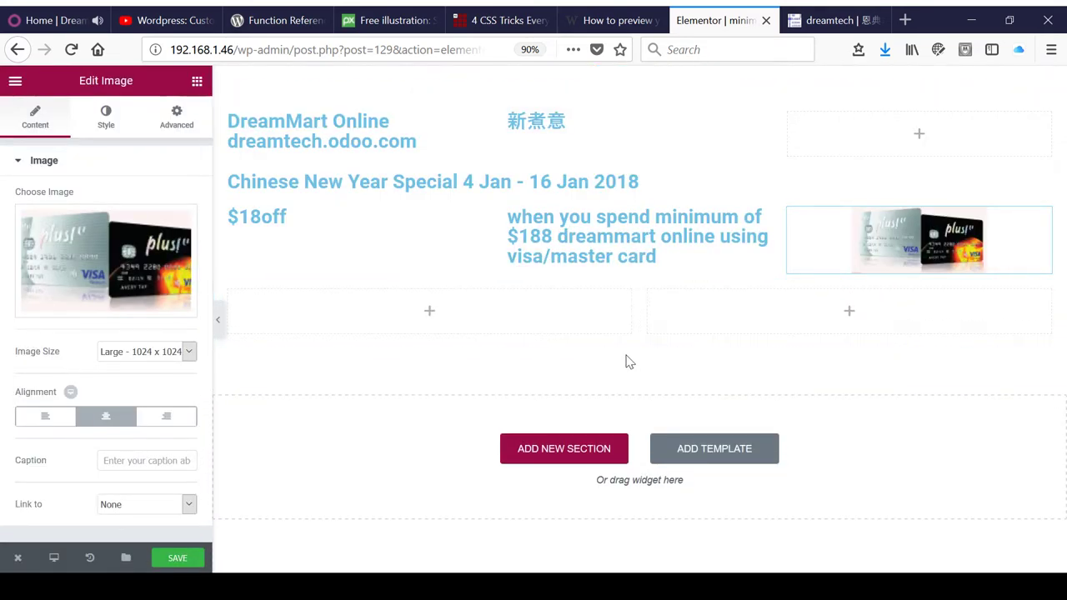
Check the dreamtech banner's bottom row and reduce the empty fourth row from two columns to one.
{"action": "left_click", "coordinate": [851, 22]}
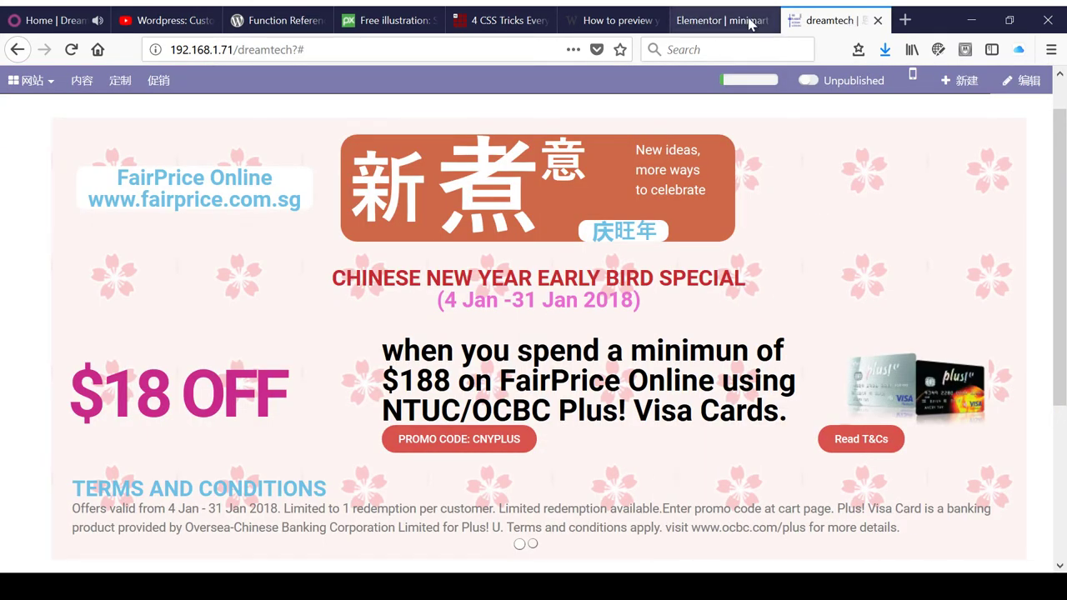
{"action": "left_click", "coordinate": [724, 22]}
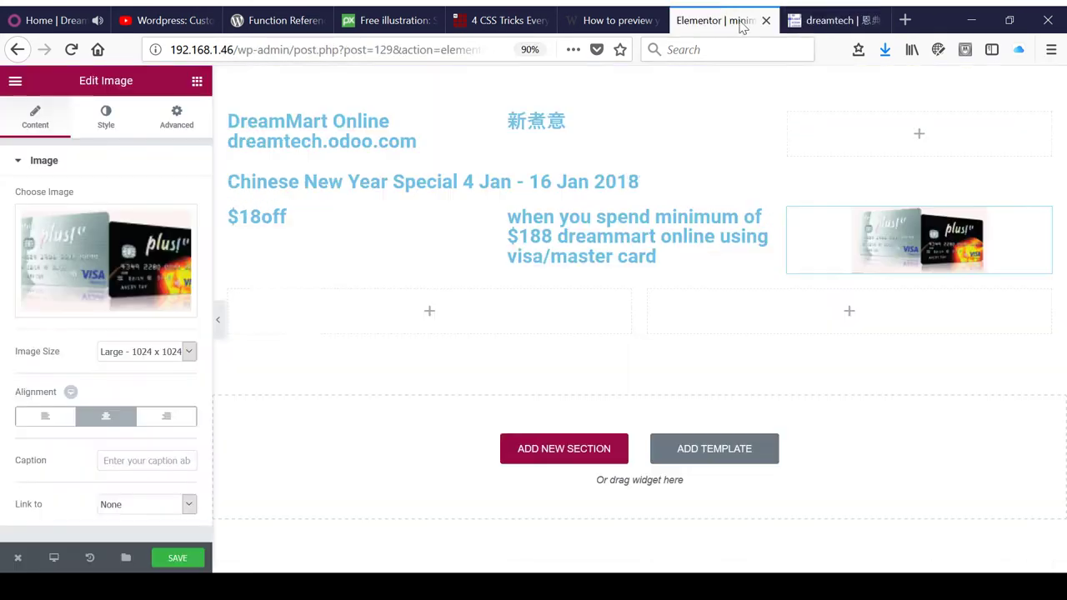
{"action": "left_click_drag", "start_coordinate": [652, 291], "coordinate": [712, 301]}
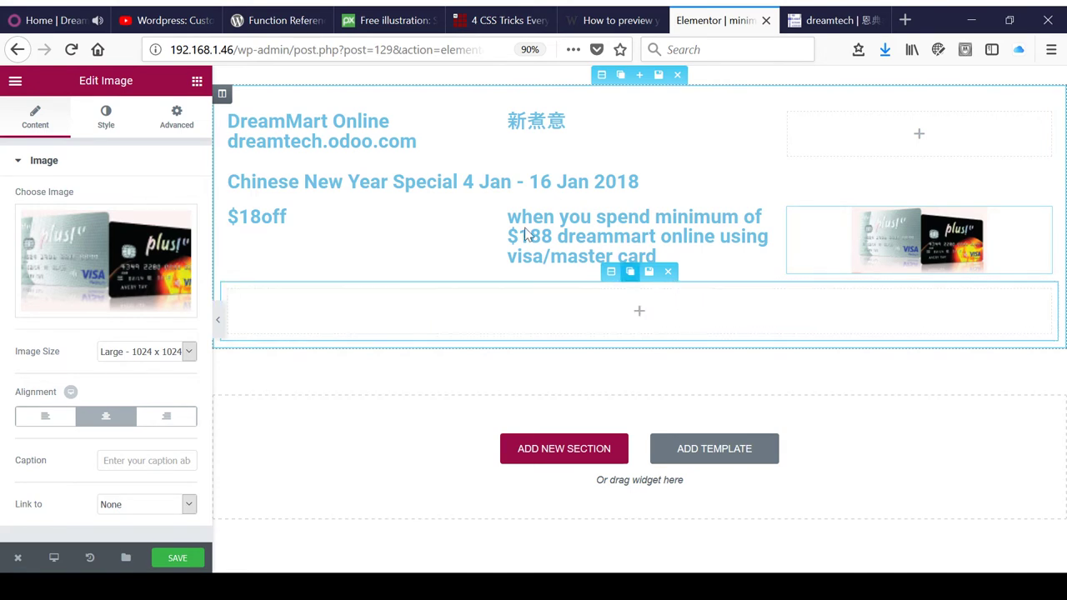
Insert a Heading in the fourth row and replace its placeholder title with "Terms and Conditions".
{"action": "left_click", "coordinate": [198, 81]}
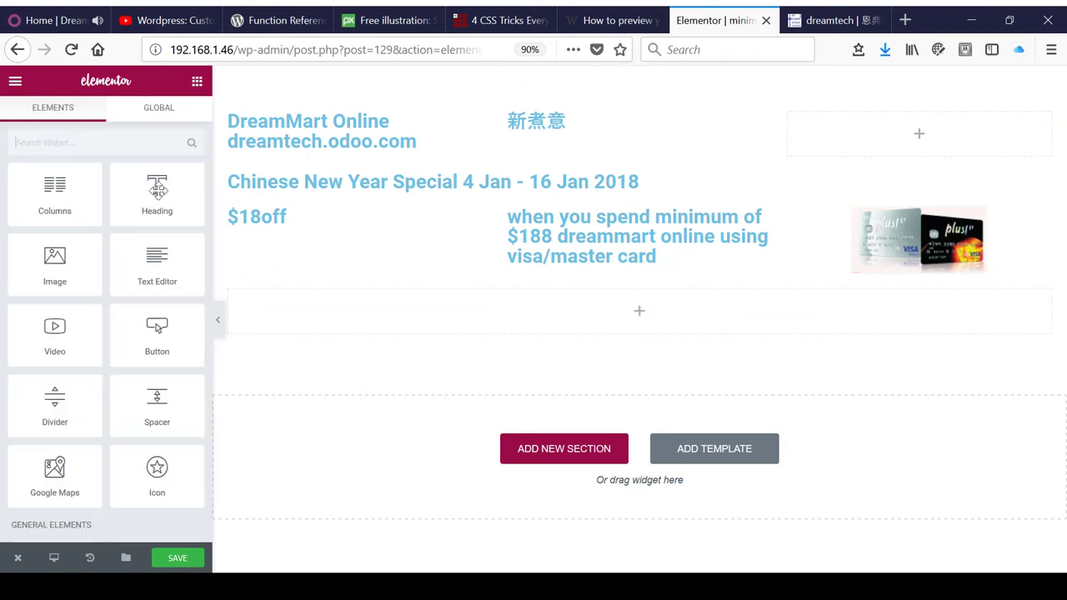
{"action": "left_click_drag", "start_coordinate": [282, 301], "coordinate": [291, 299]}
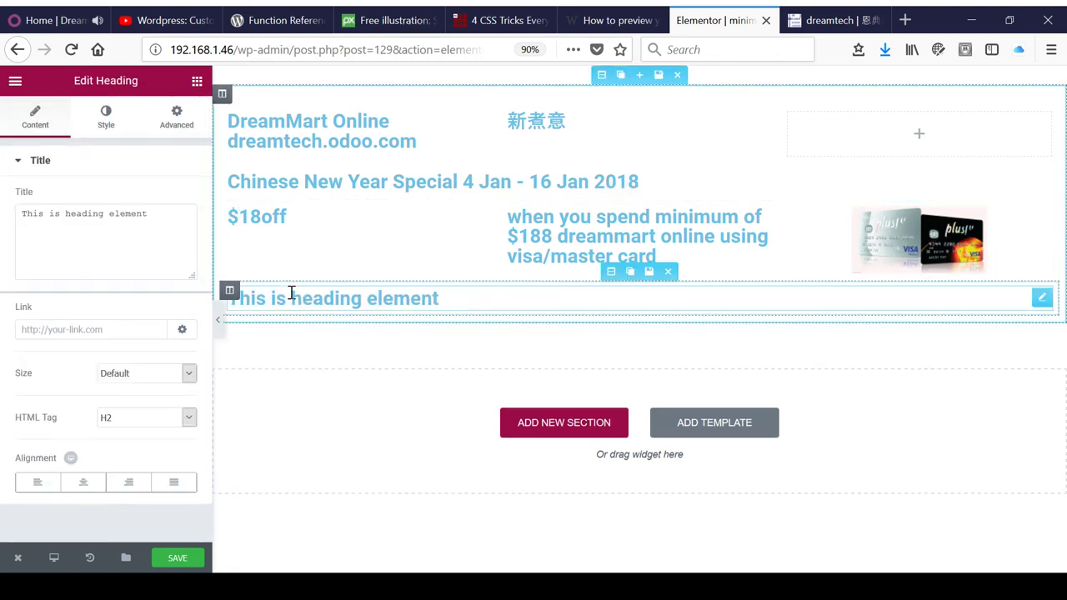
{"action": "triple_click", "coordinate": [155, 240]}
{"action": "type", "text": "Terms "}
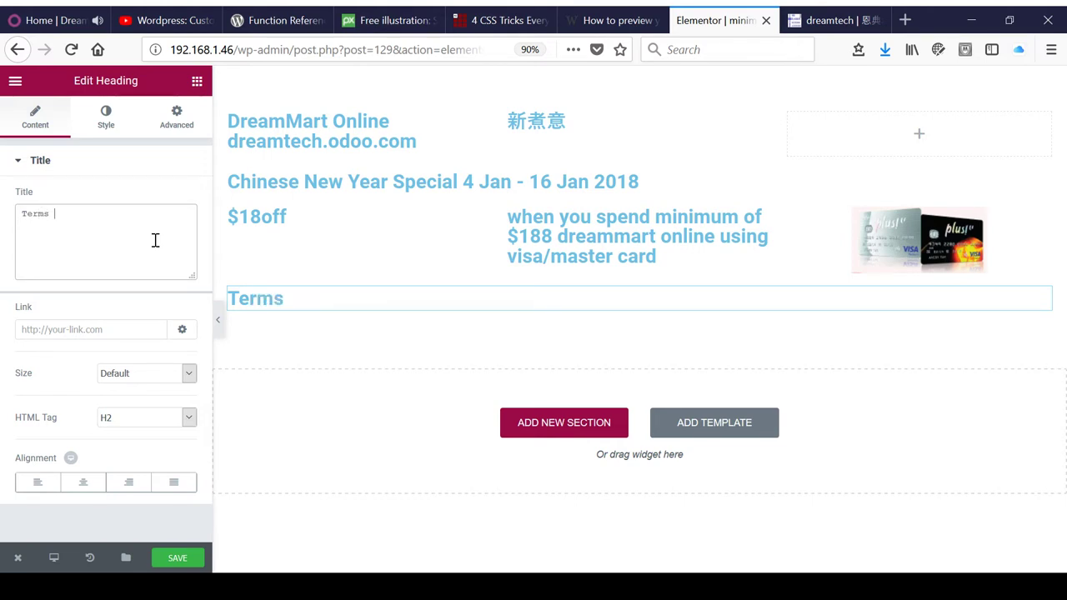
{"action": "type", "text": "and Cond"}
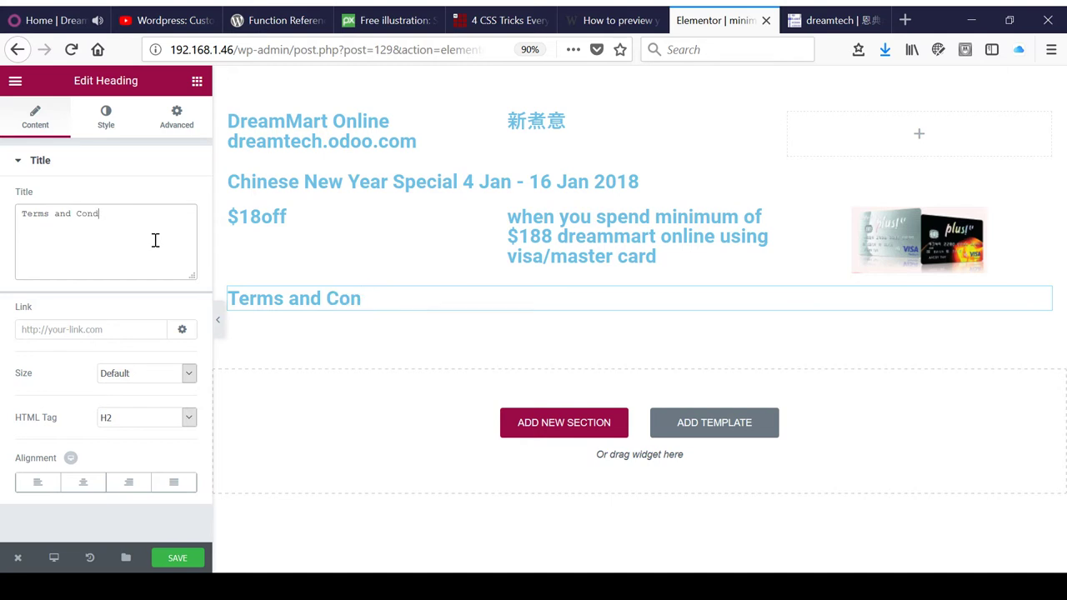
{"action": "type", "text": "itions"}
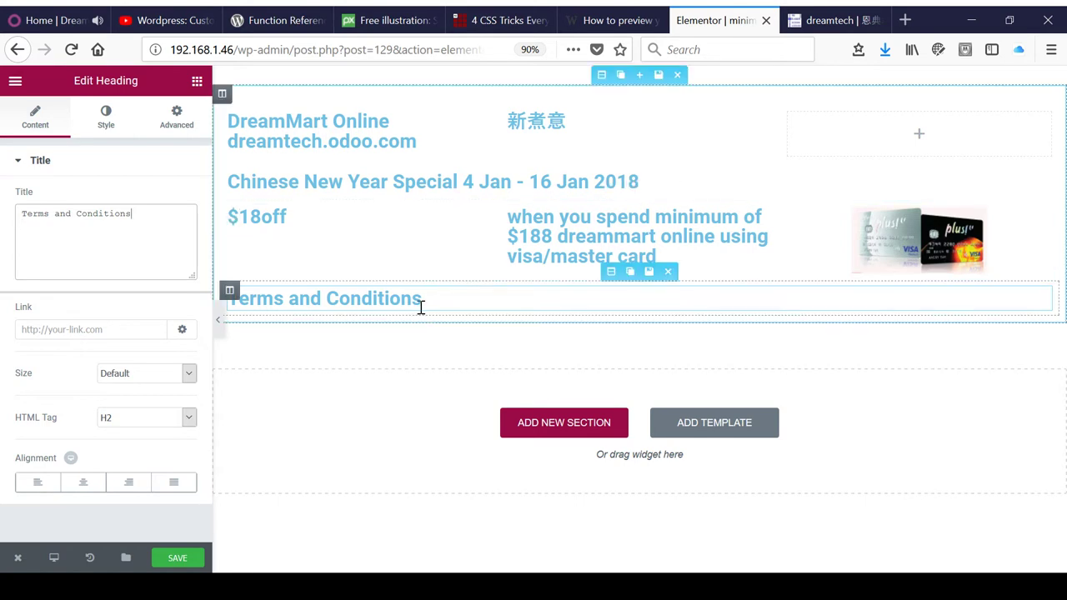
Duplicate the "Terms and Conditions" heading and check the terms paragraph on the dreamtech banner's Chinese New Year slide.
{"action": "left_click", "coordinate": [309, 306]}
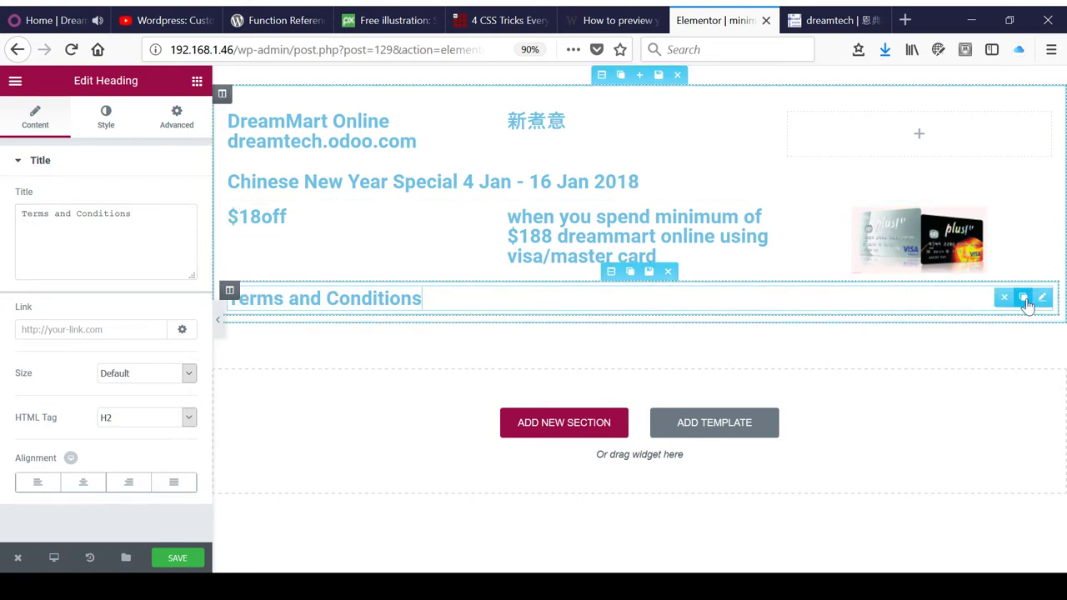
{"action": "left_click", "coordinate": [1025, 298]}
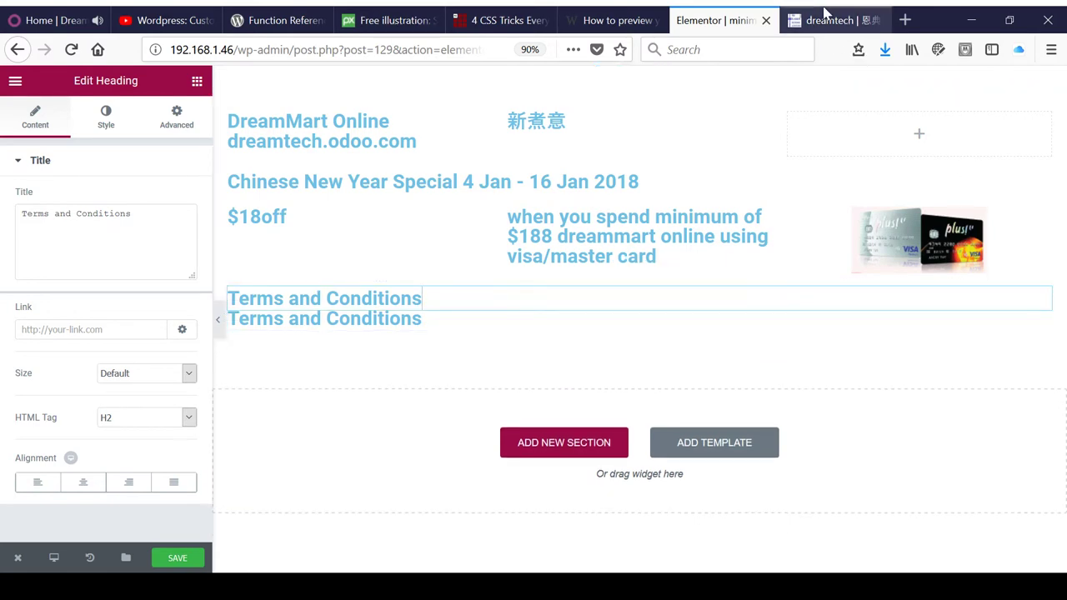
{"action": "left_click", "coordinate": [796, 20]}
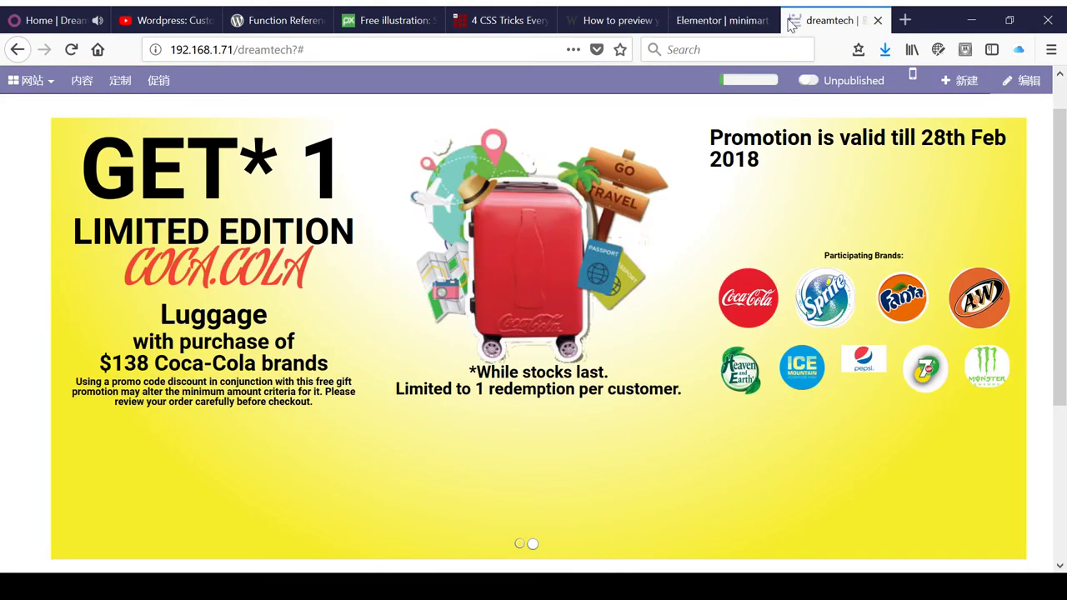
{"action": "left_click", "coordinate": [519, 545]}
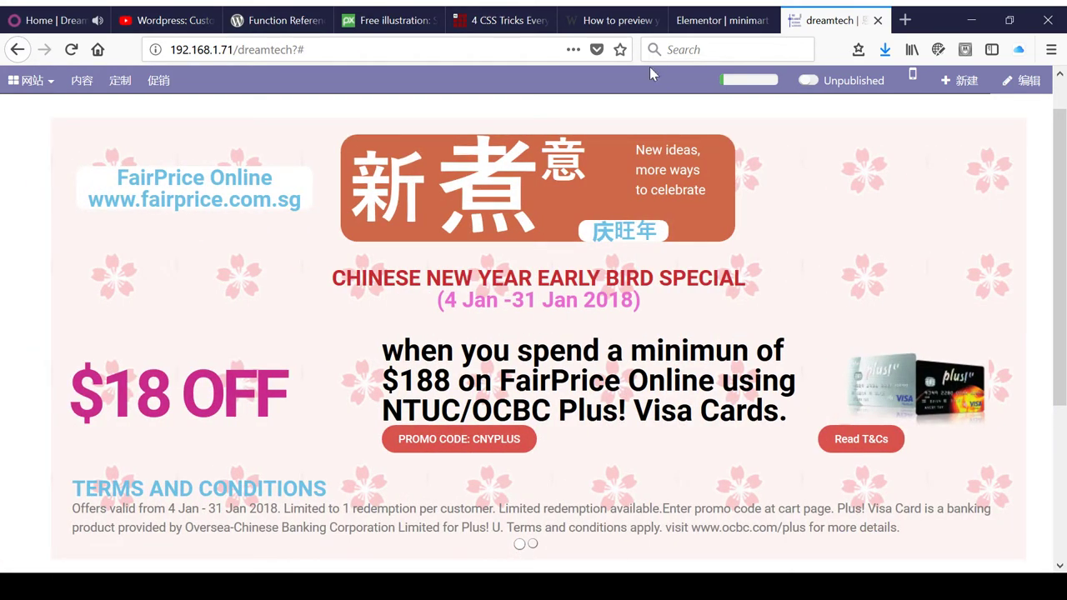
{"action": "left_click", "coordinate": [737, 24]}
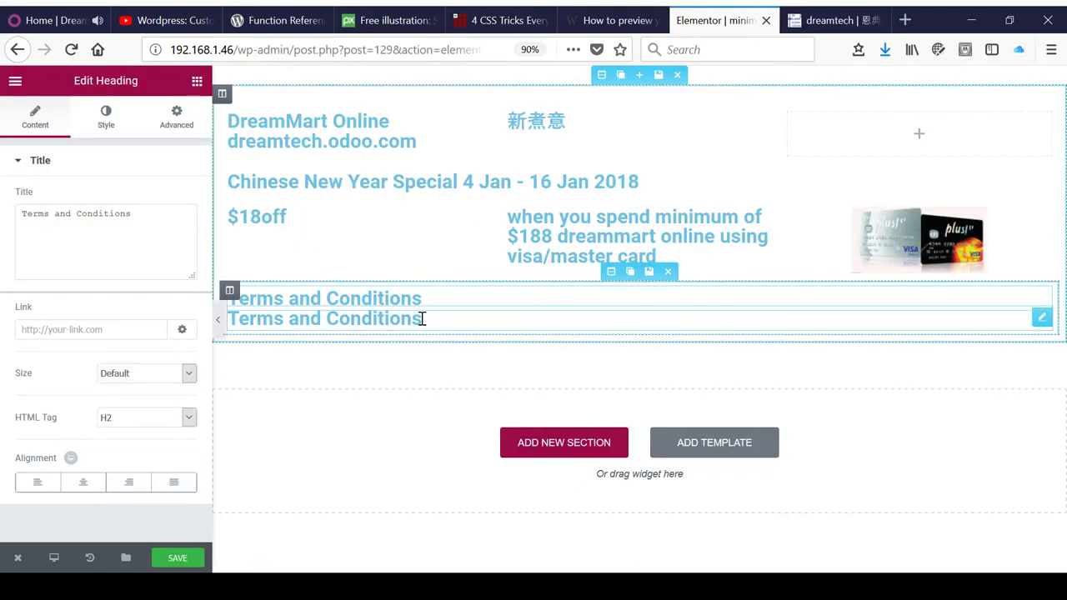
Copy the full terms paragraph from the dreamtech banner's Chinese New Year slide and replace the duplicated heading's title with it.
{"action": "left_click", "coordinate": [834, 17]}
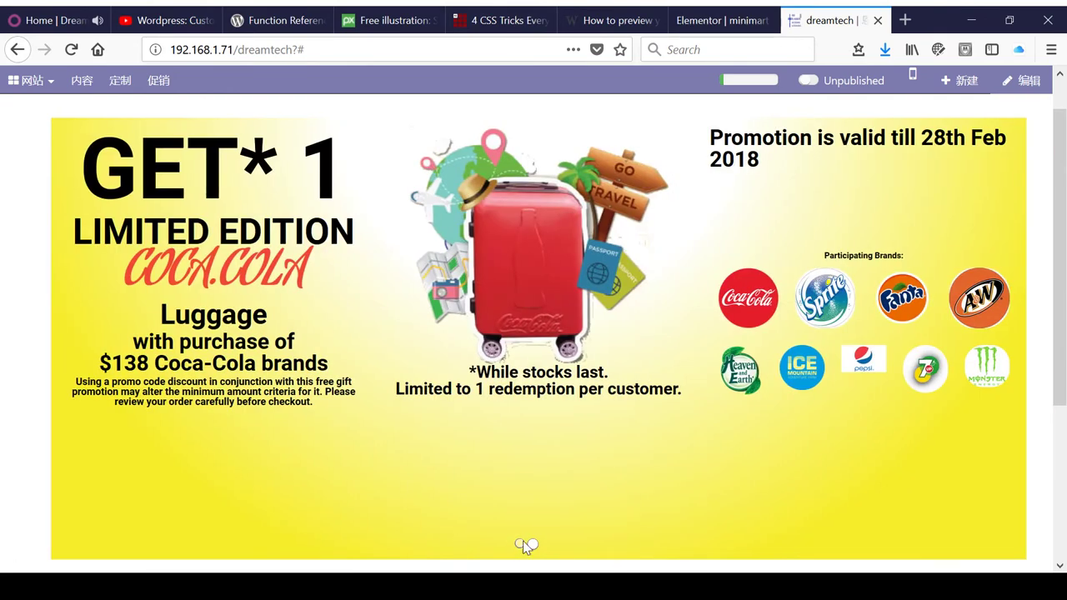
{"action": "left_click", "coordinate": [521, 545]}
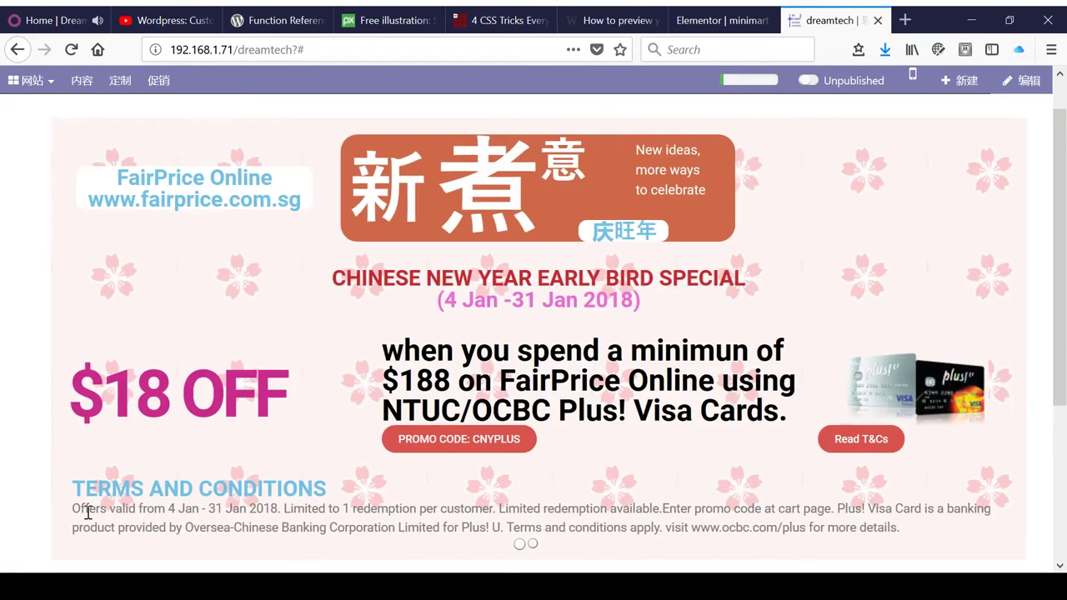
{"action": "left_click_drag", "start_coordinate": [76, 511], "coordinate": [912, 535]}
{"action": "key", "text": "ctrl+c"}
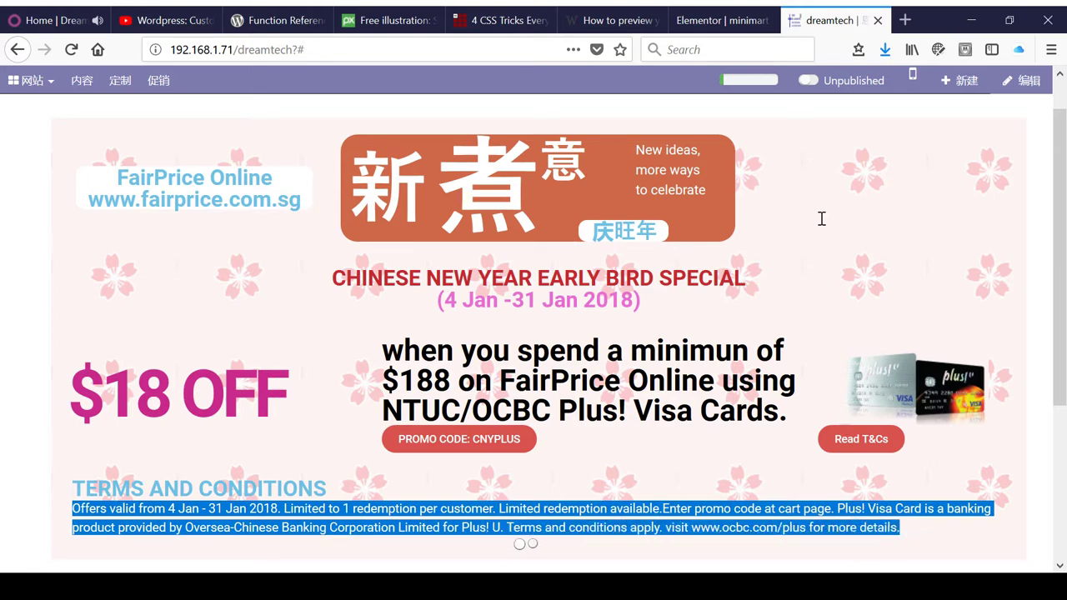
{"action": "left_click", "coordinate": [720, 31]}
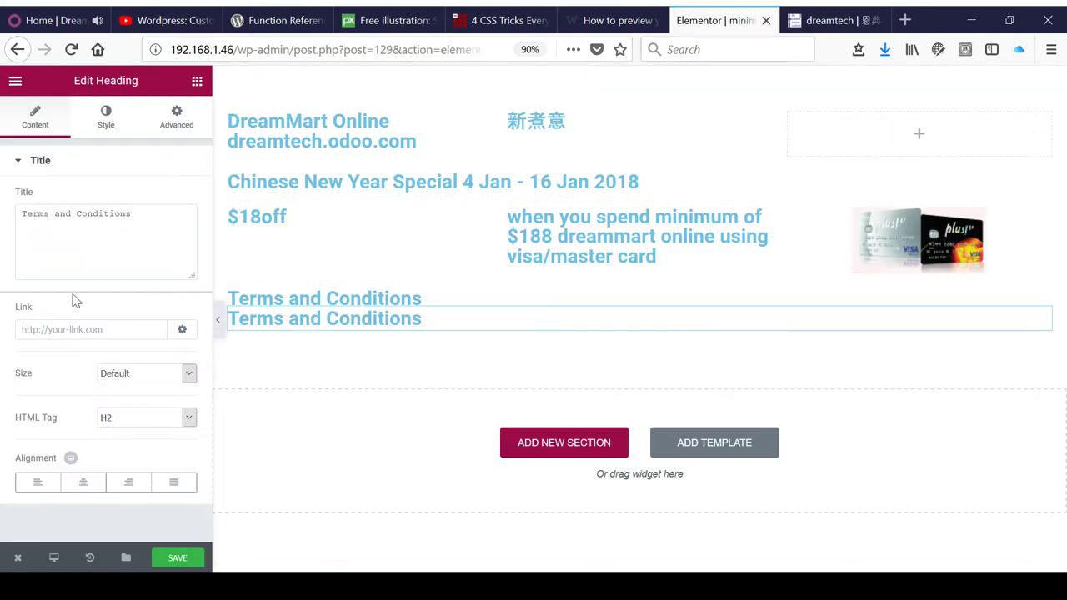
{"action": "left_click", "coordinate": [126, 250]}
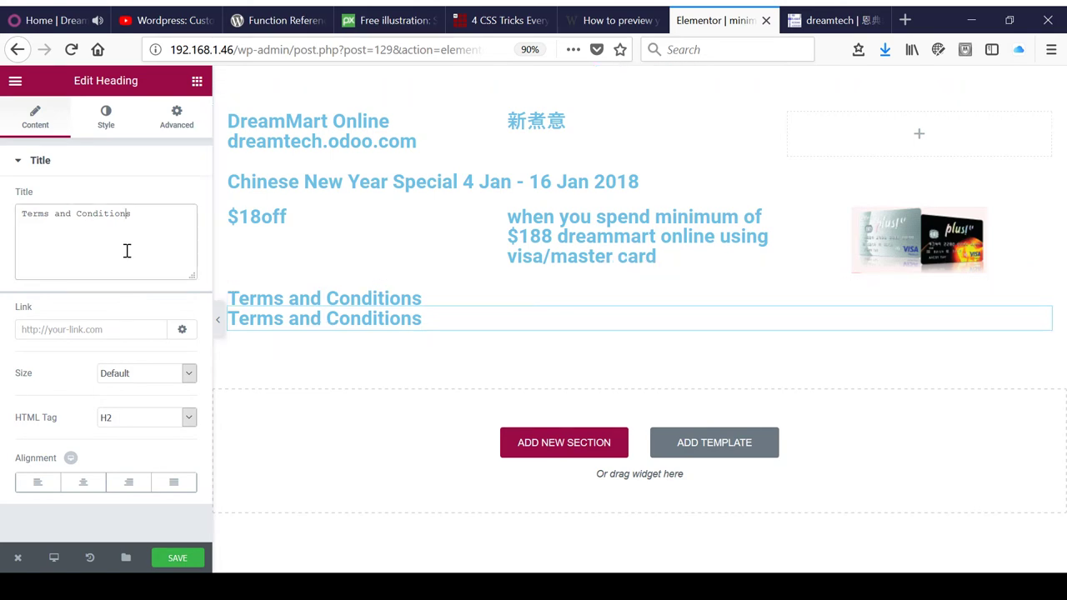
{"action": "key", "text": "ctrl+a"}
{"action": "key", "text": "ctrl+v"}
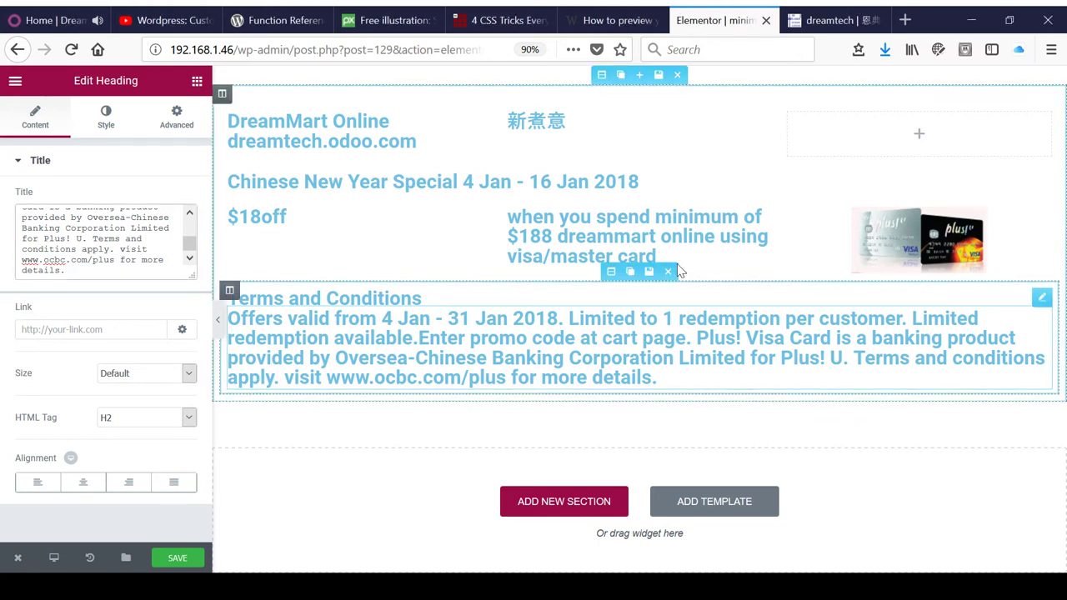
Set the outer section's height to Fit To Screen and its content width to Full Width.
{"action": "left_click", "coordinate": [601, 74]}
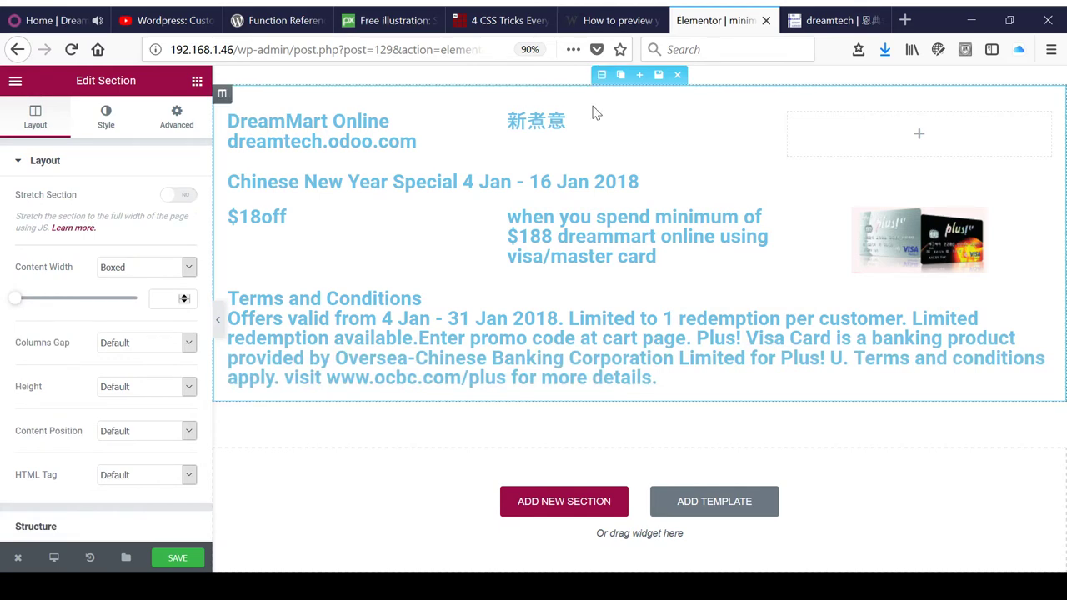
{"action": "left_click", "coordinate": [172, 391]}
{"action": "left_click", "coordinate": [160, 433]}
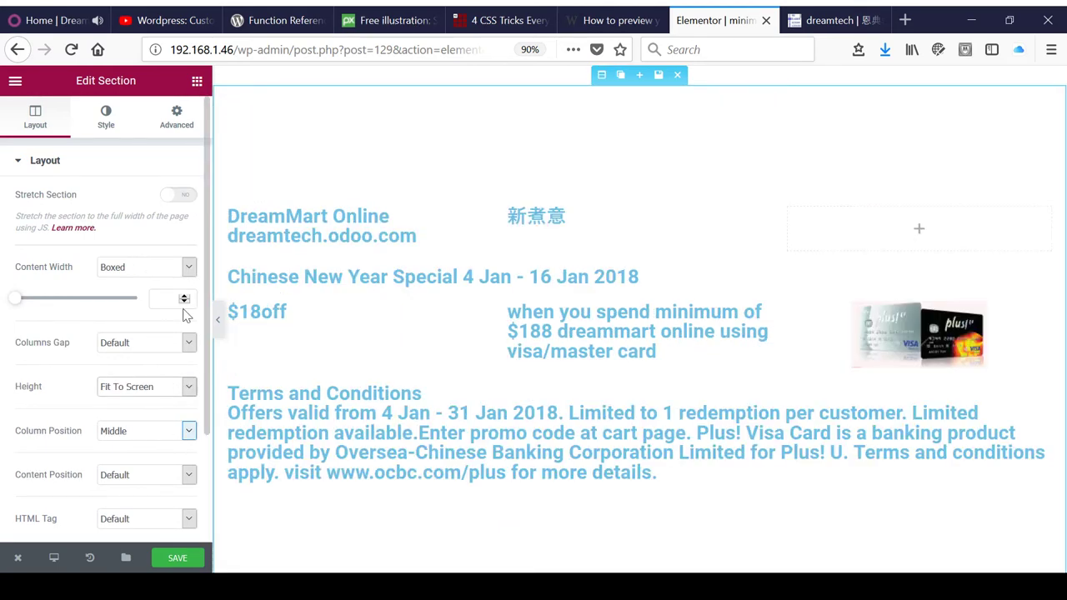
{"action": "left_click", "coordinate": [164, 276]}
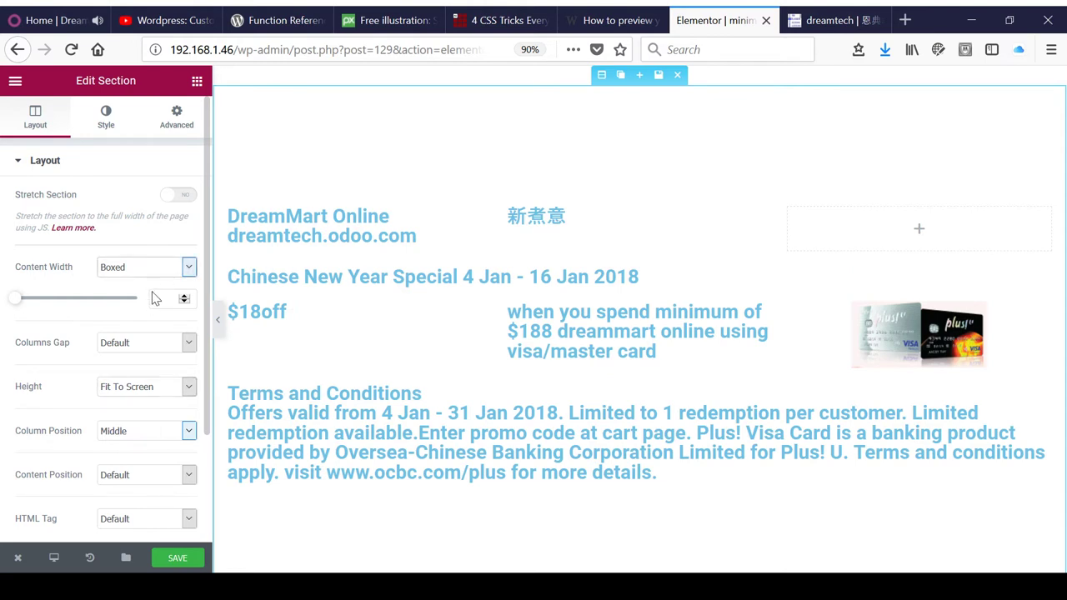
{"action": "left_click", "coordinate": [152, 307]}
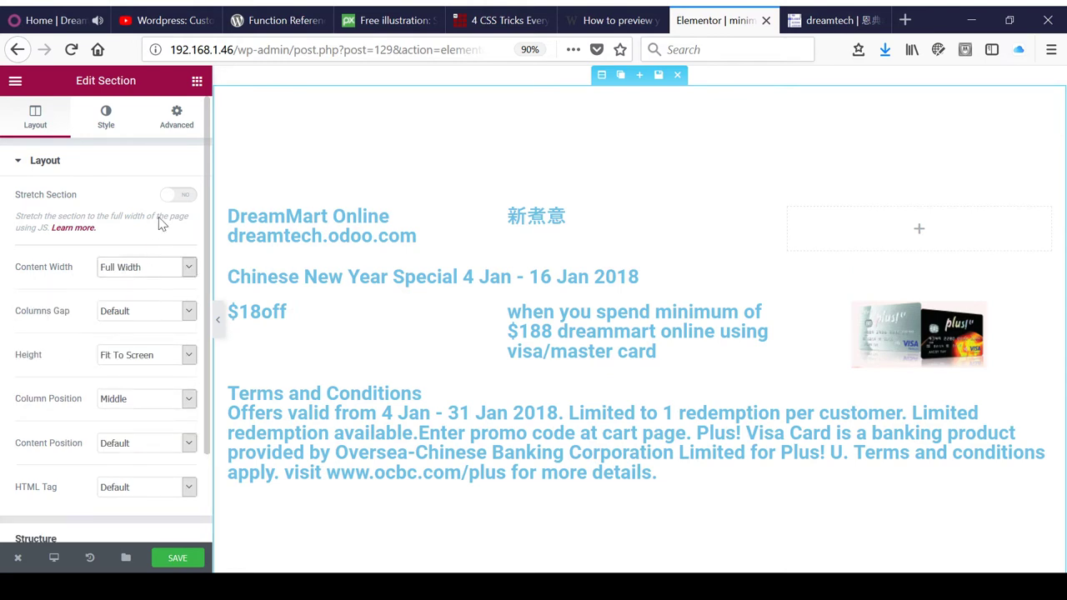